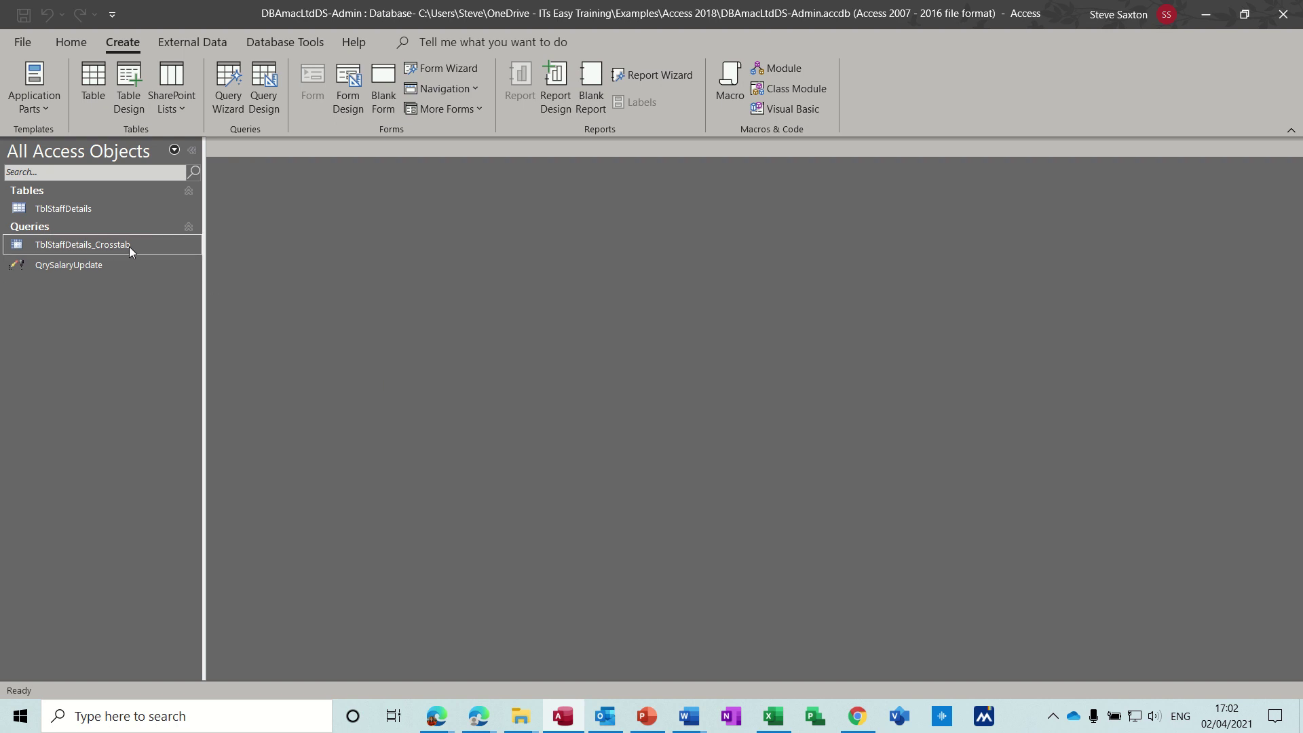
Preview the TblStaffDetails table's records, then close it
{"action": "left_click", "coordinate": [69, 209]}
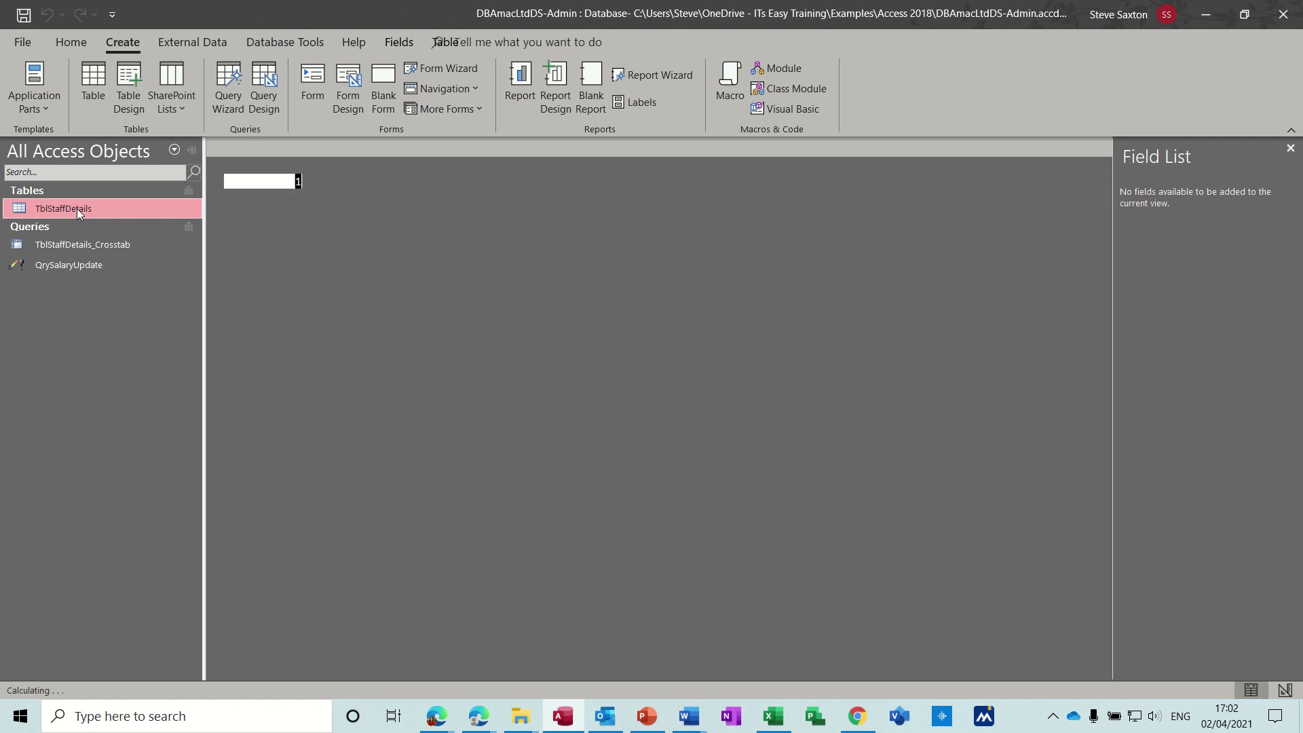
{"action": "double_click", "coordinate": [76, 209]}
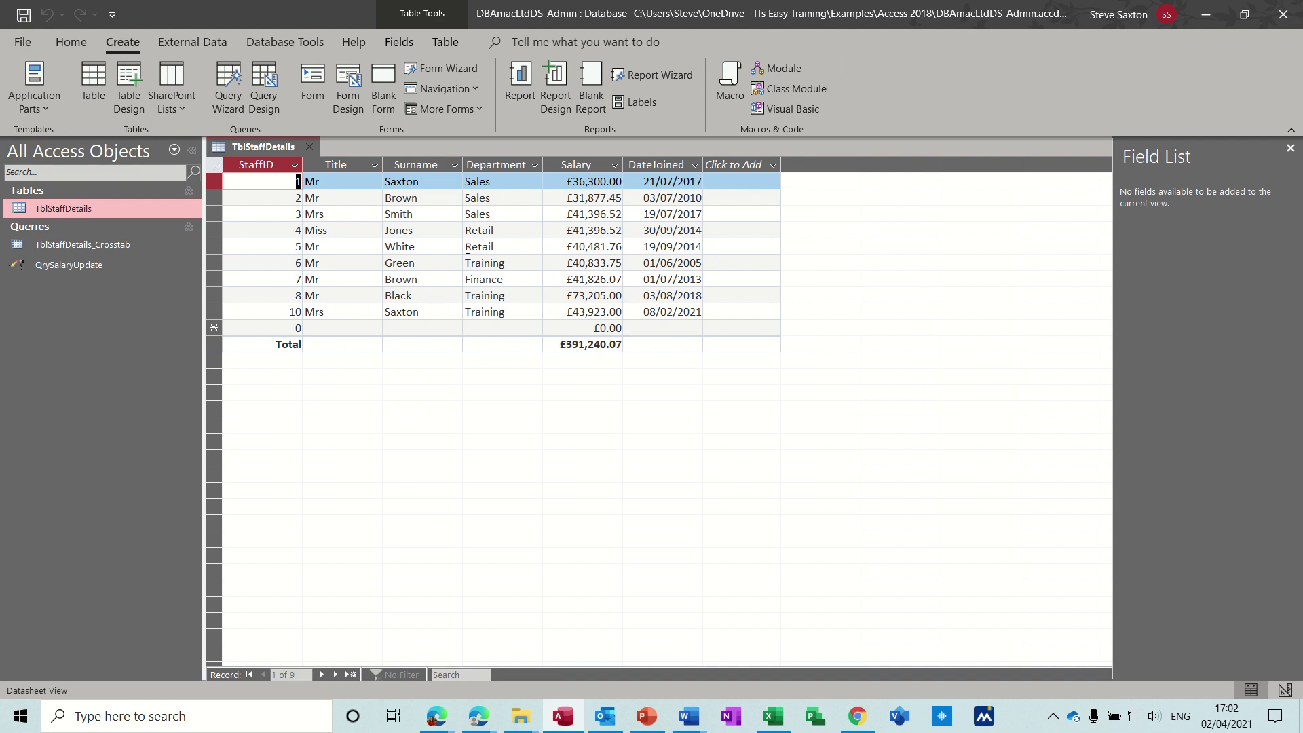
{"action": "left_click", "coordinate": [312, 150]}
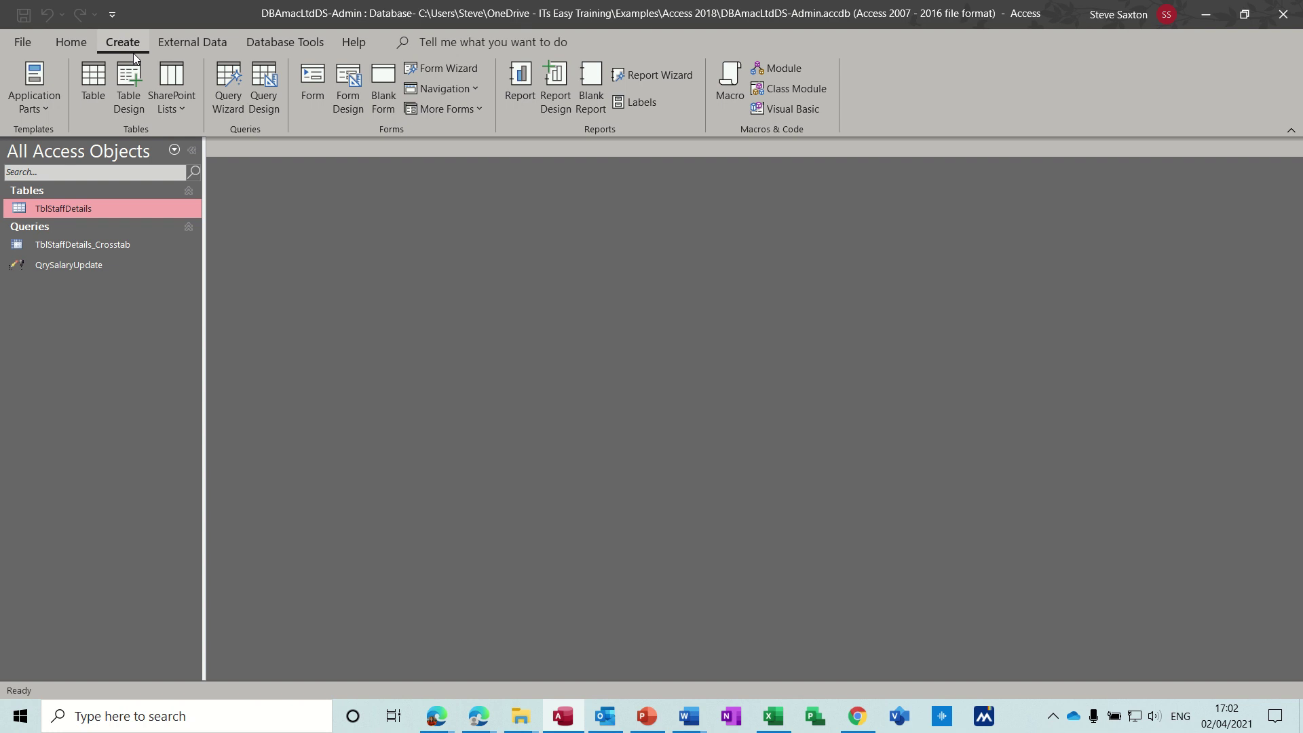
Start a Crosstab Query Wizard on TblStaffDetails with Department as the row heading
{"action": "left_click", "coordinate": [228, 84]}
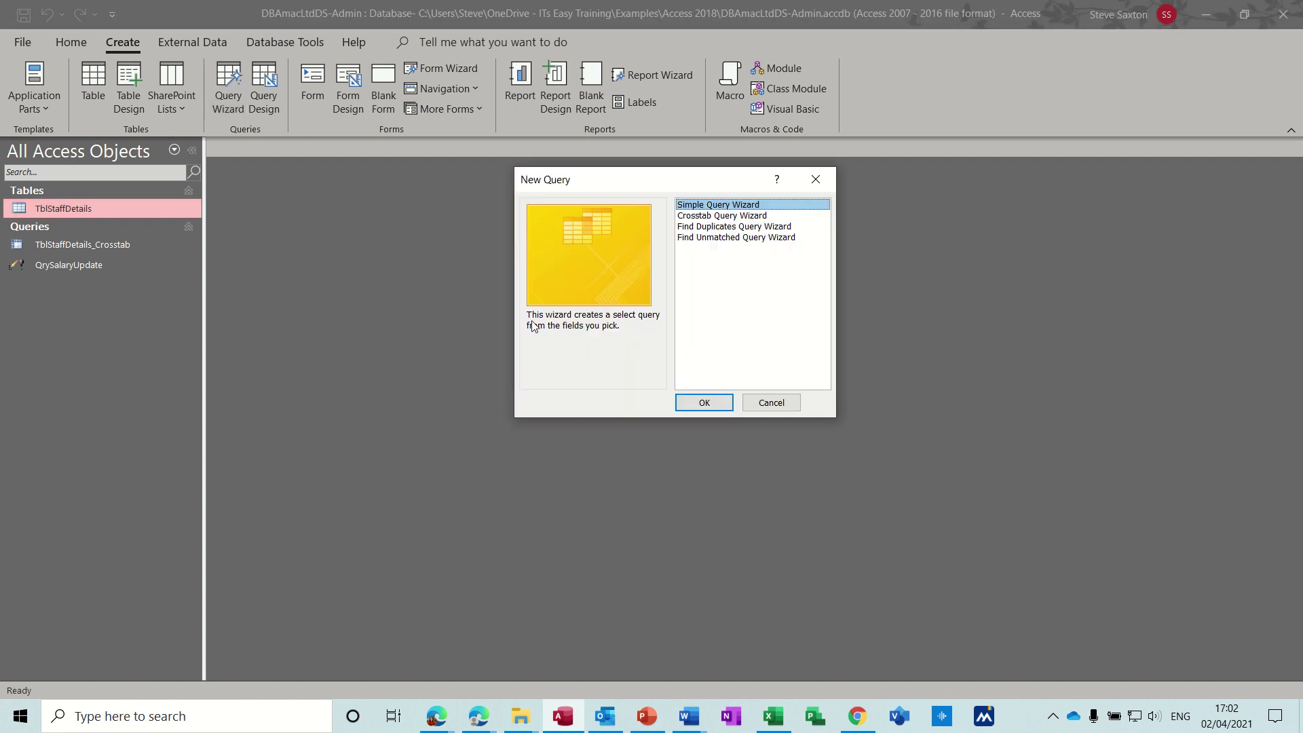
{"action": "left_click", "coordinate": [719, 218]}
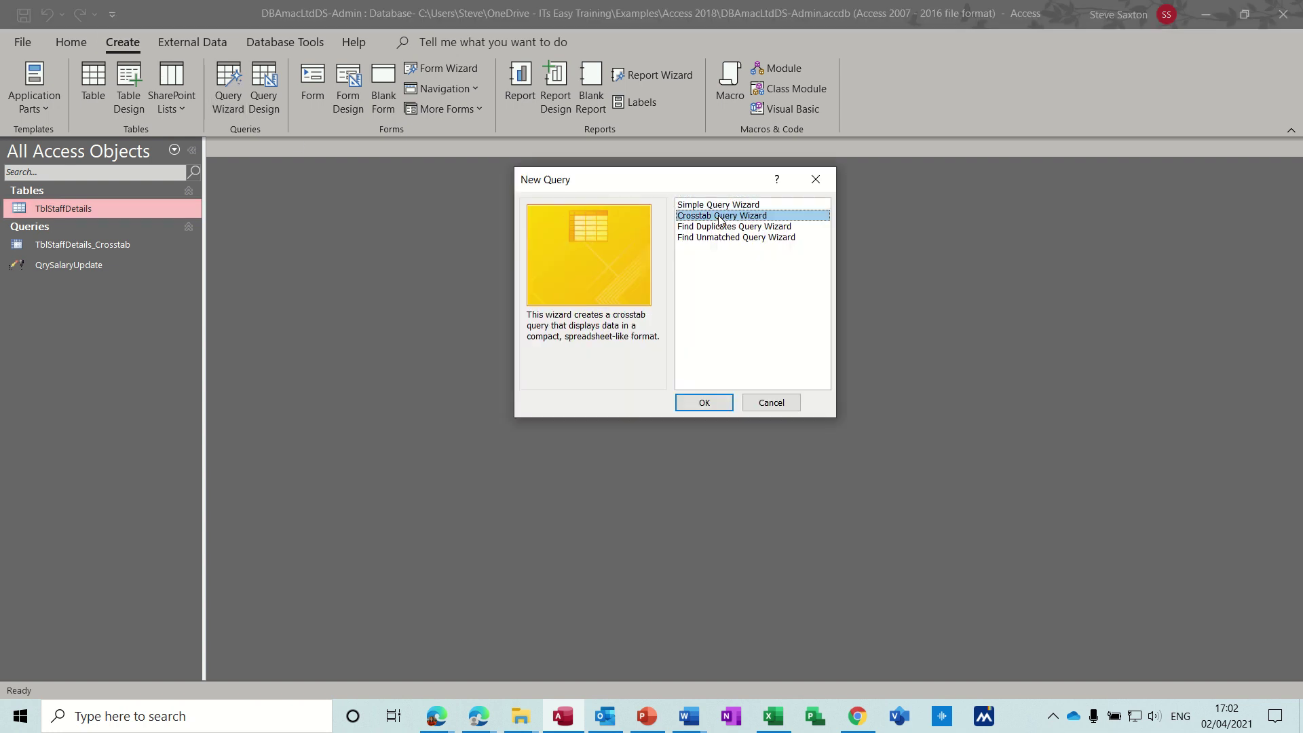
{"action": "left_click", "coordinate": [699, 402]}
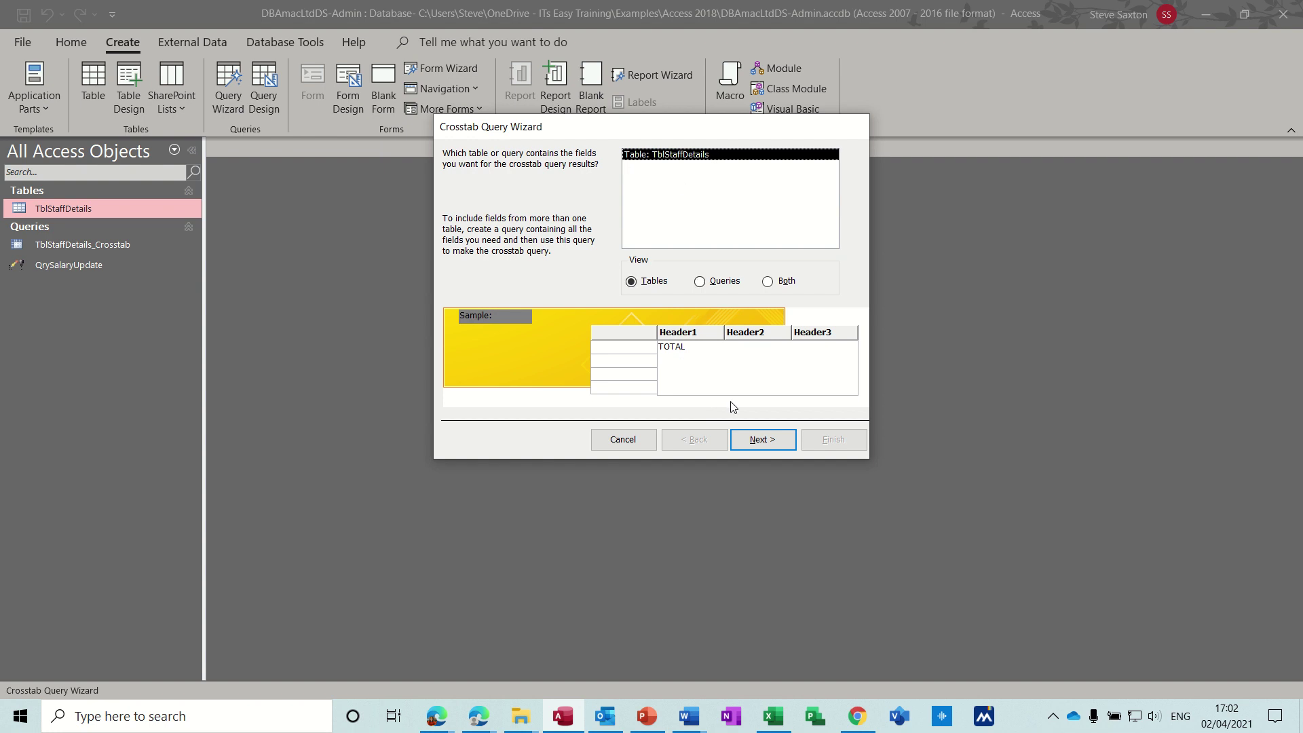
{"action": "left_click", "coordinate": [758, 444]}
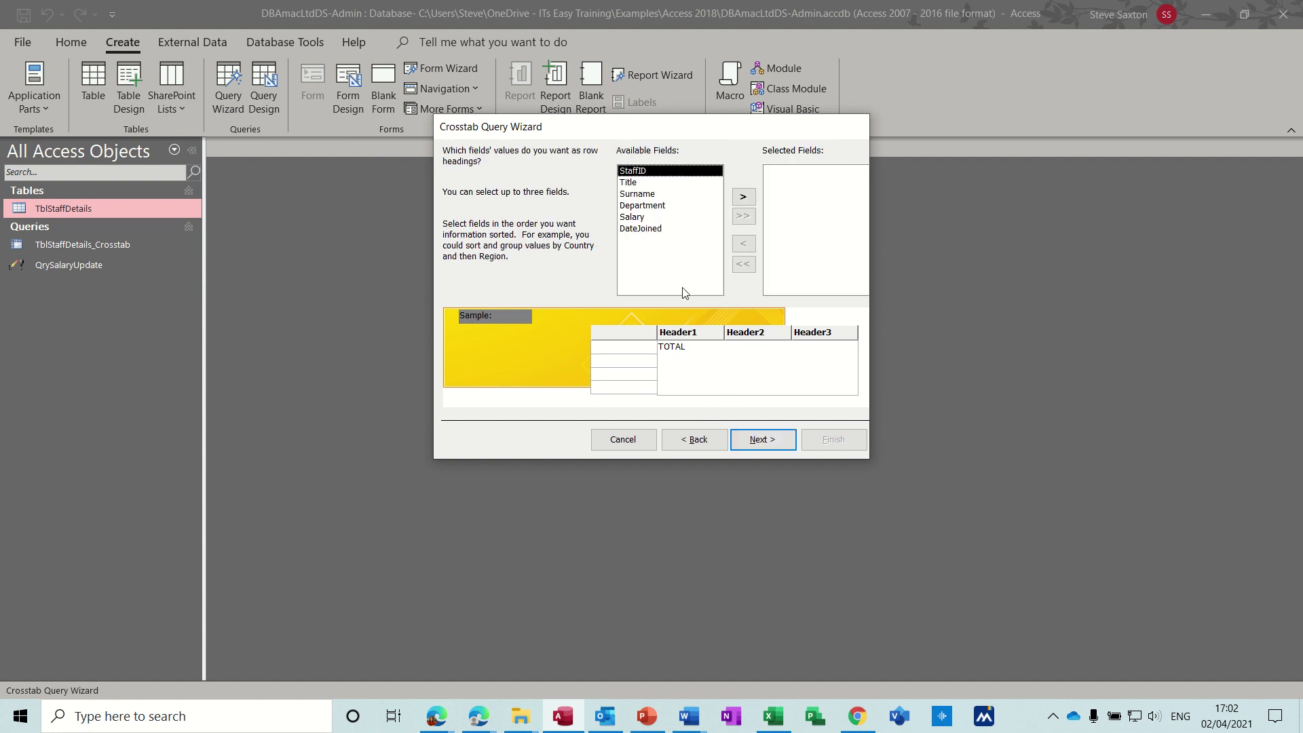
{"action": "left_click", "coordinate": [655, 207]}
{"action": "double_click", "coordinate": [655, 207]}
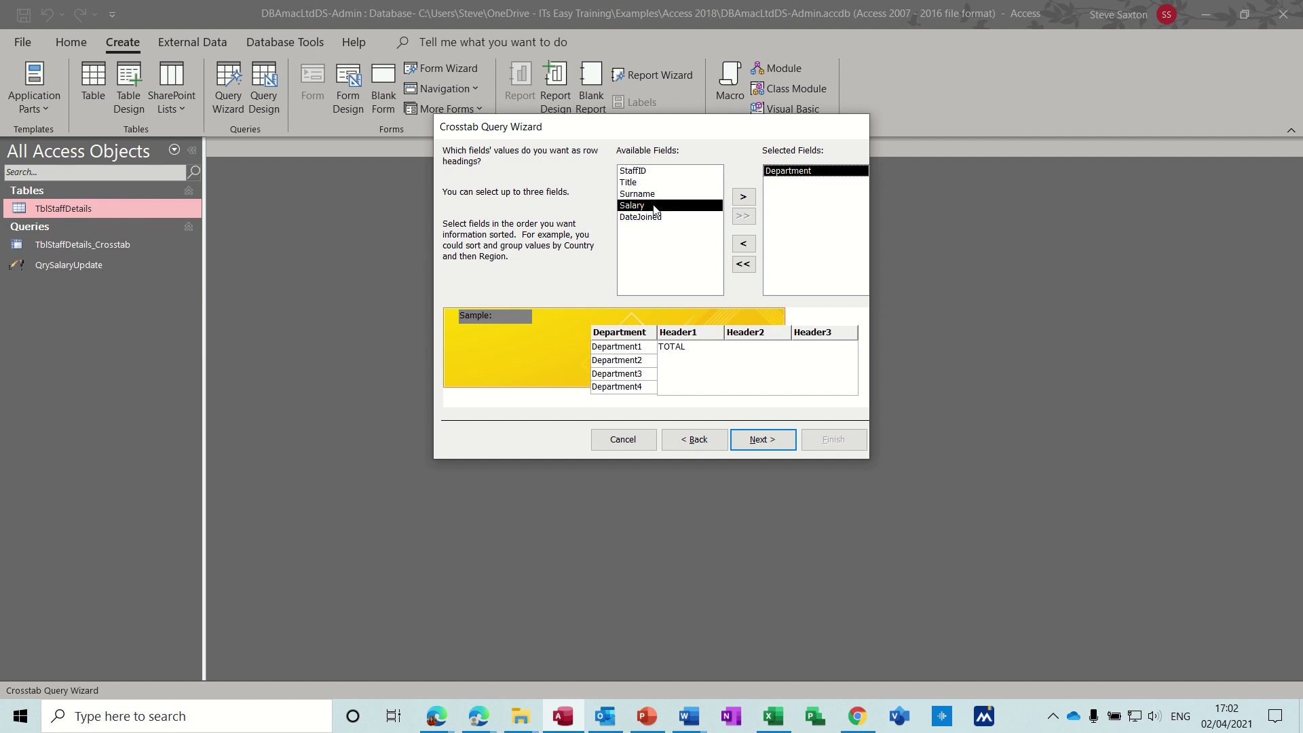
Use Surname as column headings and Sum of Salary as the calculated value
{"action": "left_click", "coordinate": [758, 440]}
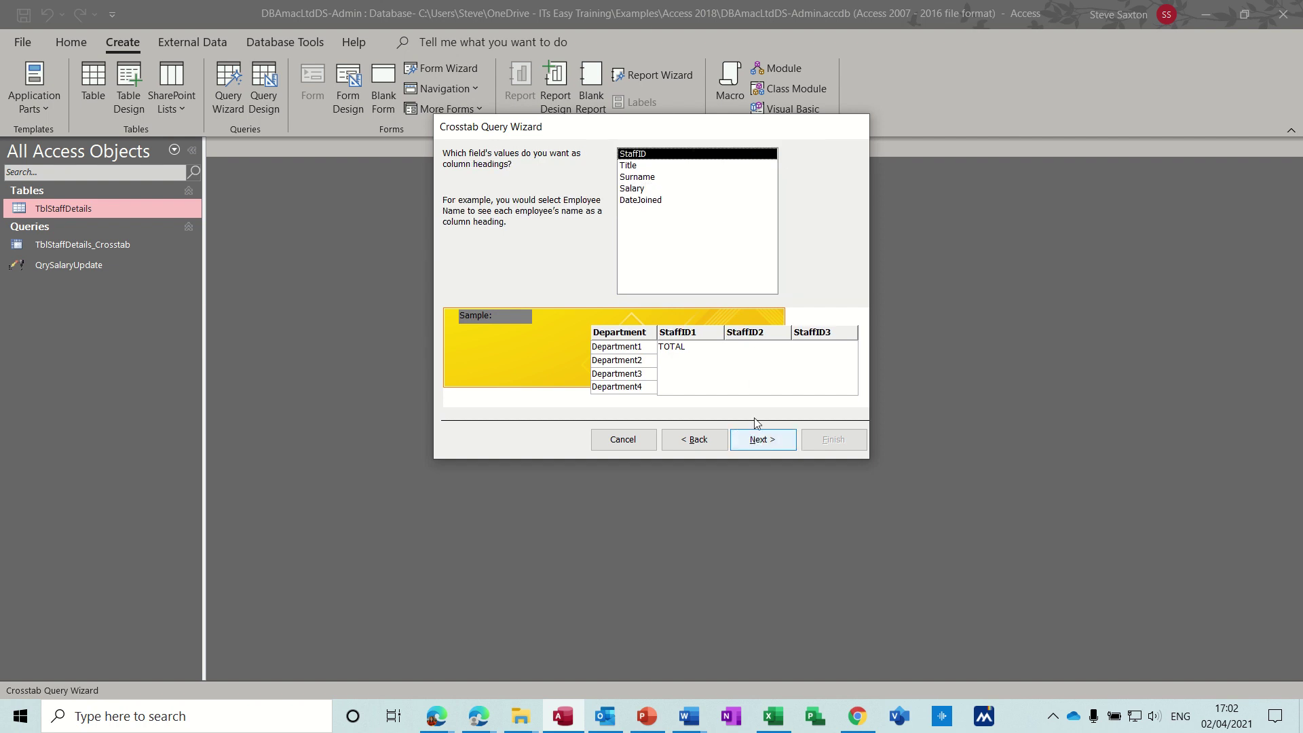
{"action": "left_click", "coordinate": [650, 179]}
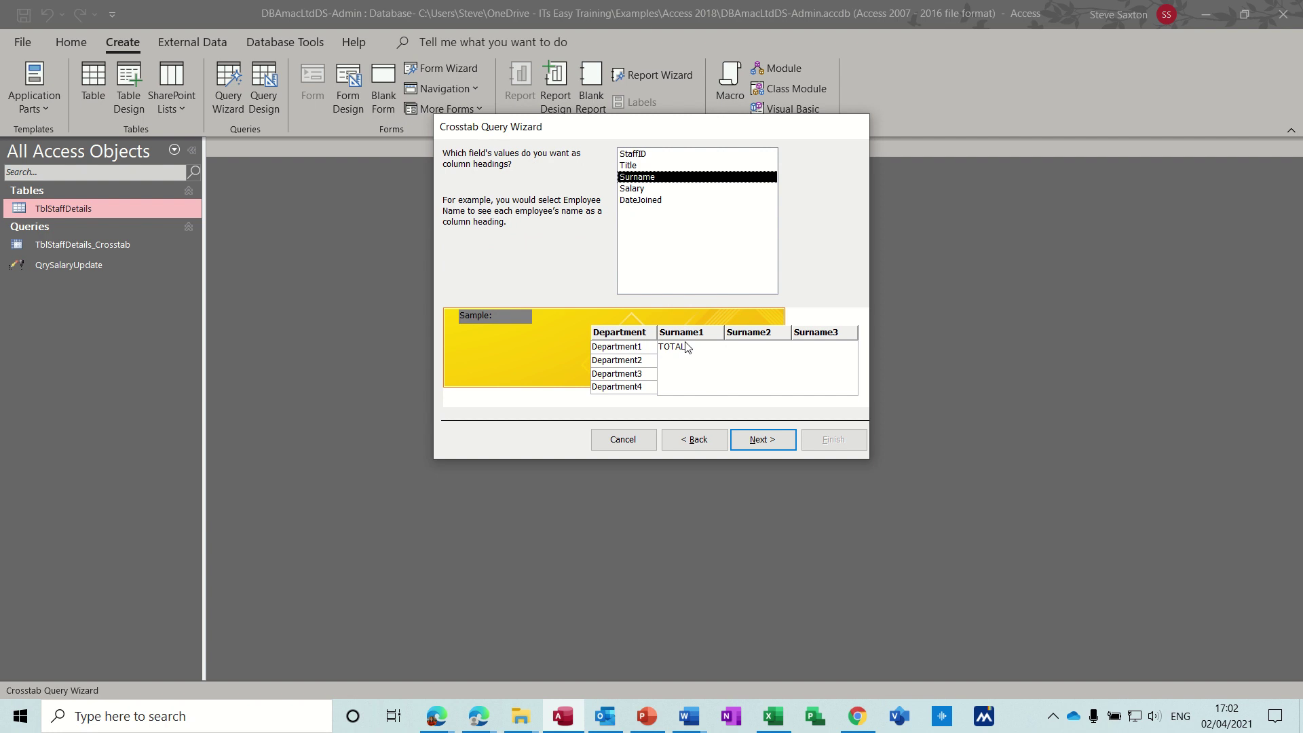
{"action": "left_click", "coordinate": [758, 443]}
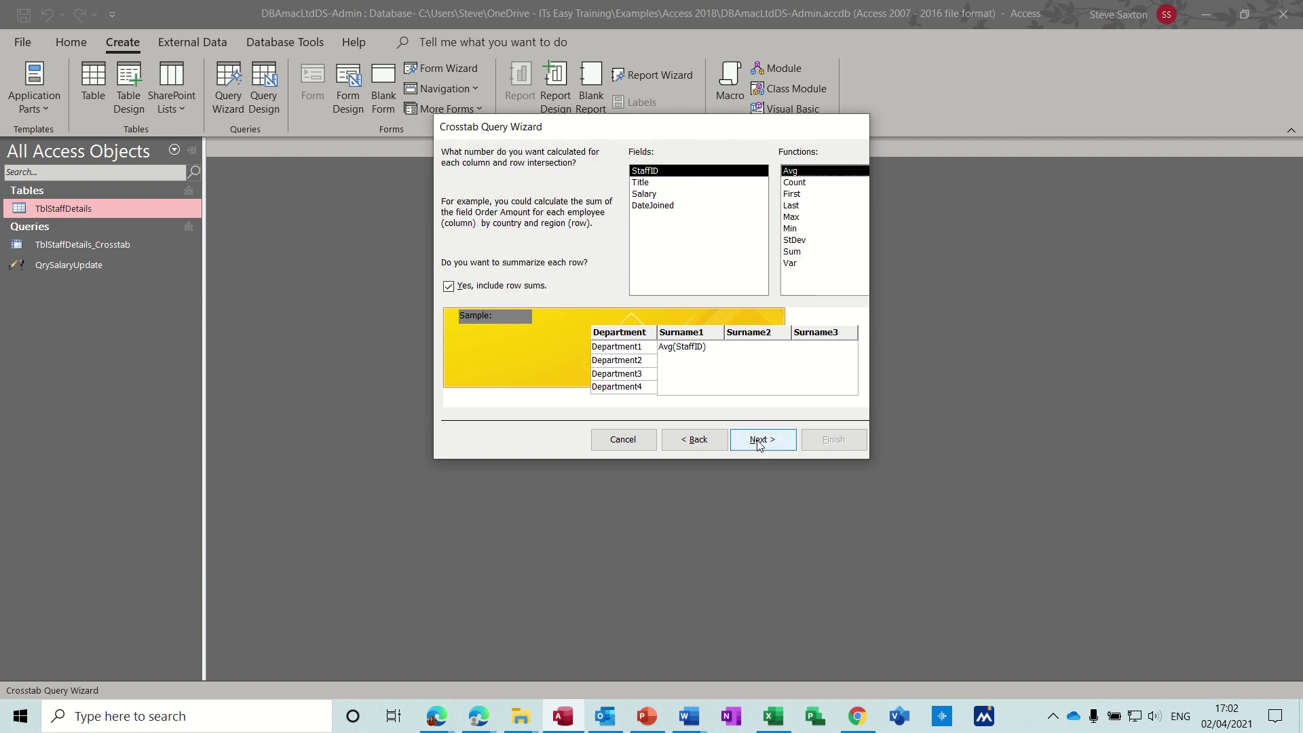
{"action": "left_click", "coordinate": [646, 196]}
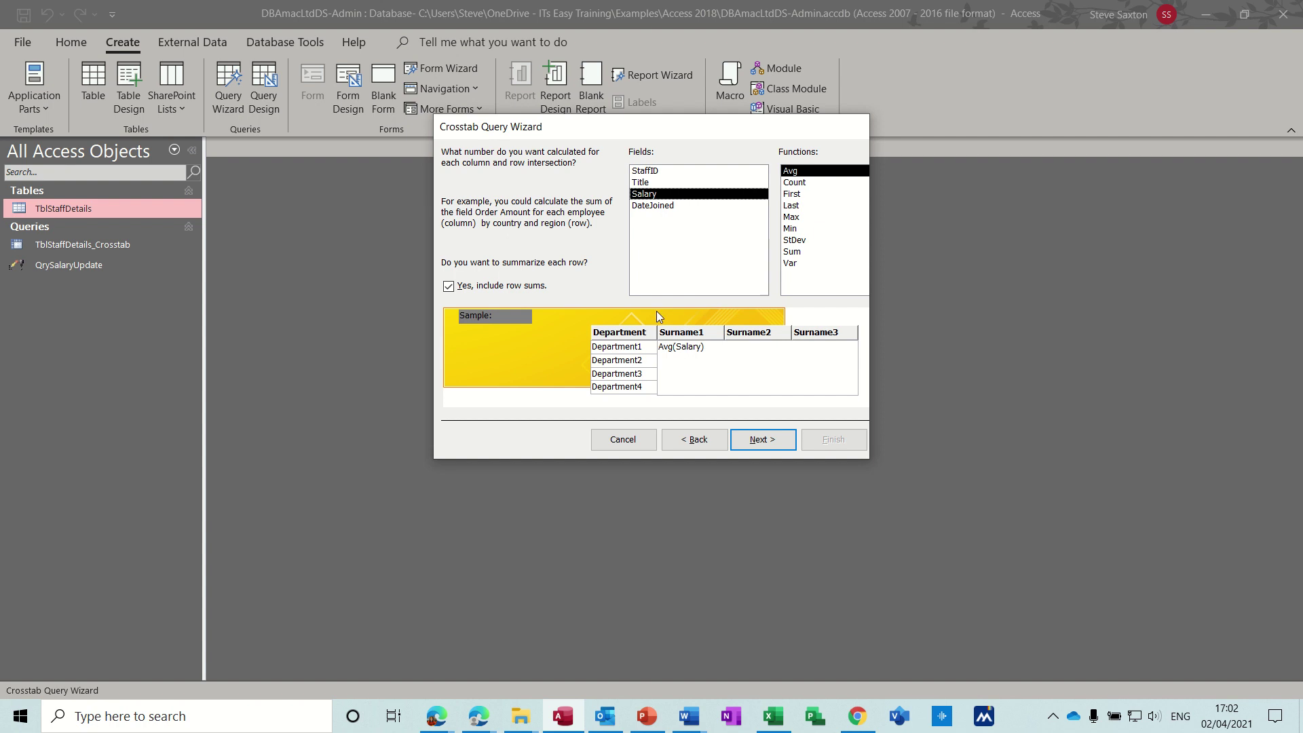
{"action": "left_click", "coordinate": [798, 255]}
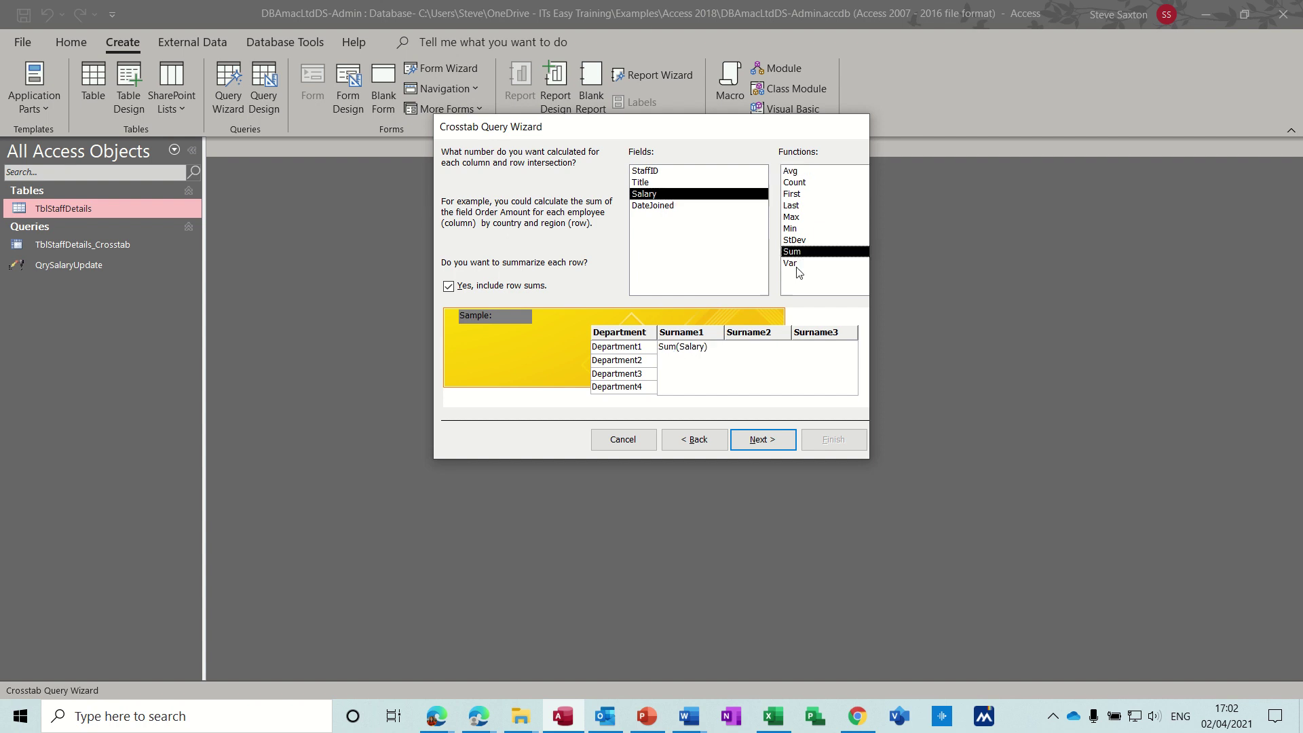
{"action": "left_click", "coordinate": [760, 440]}
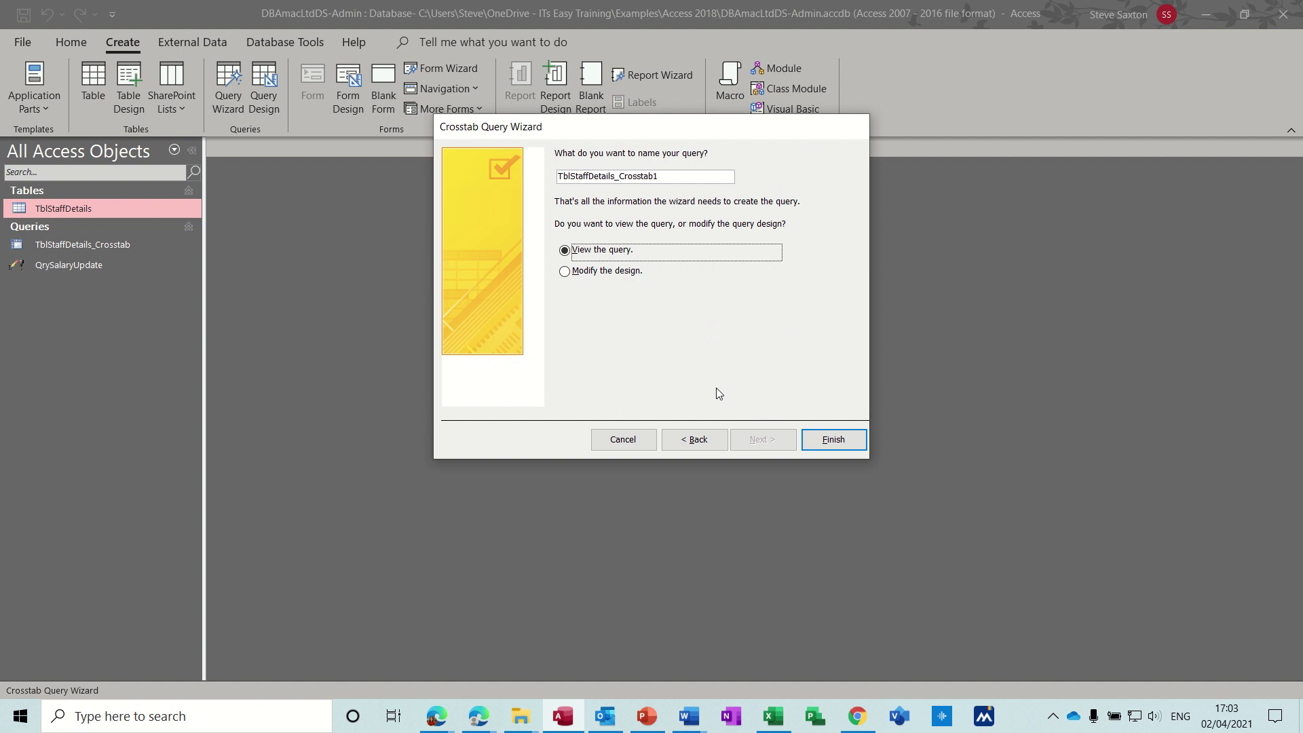
Finish TblStaffDetails_Crosstab1, view its Department-by-Surname salary sums, then close the results
{"action": "left_click", "coordinate": [819, 437]}
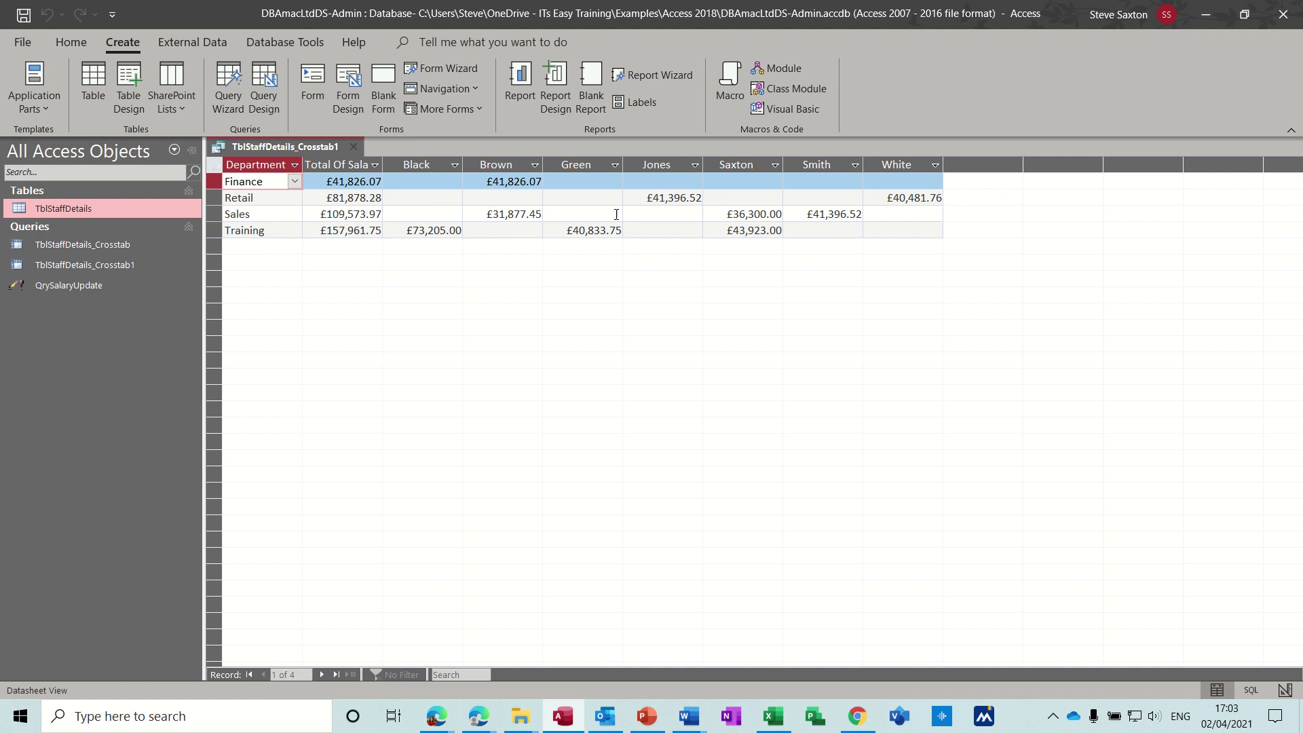
{"action": "left_click", "coordinate": [356, 148]}
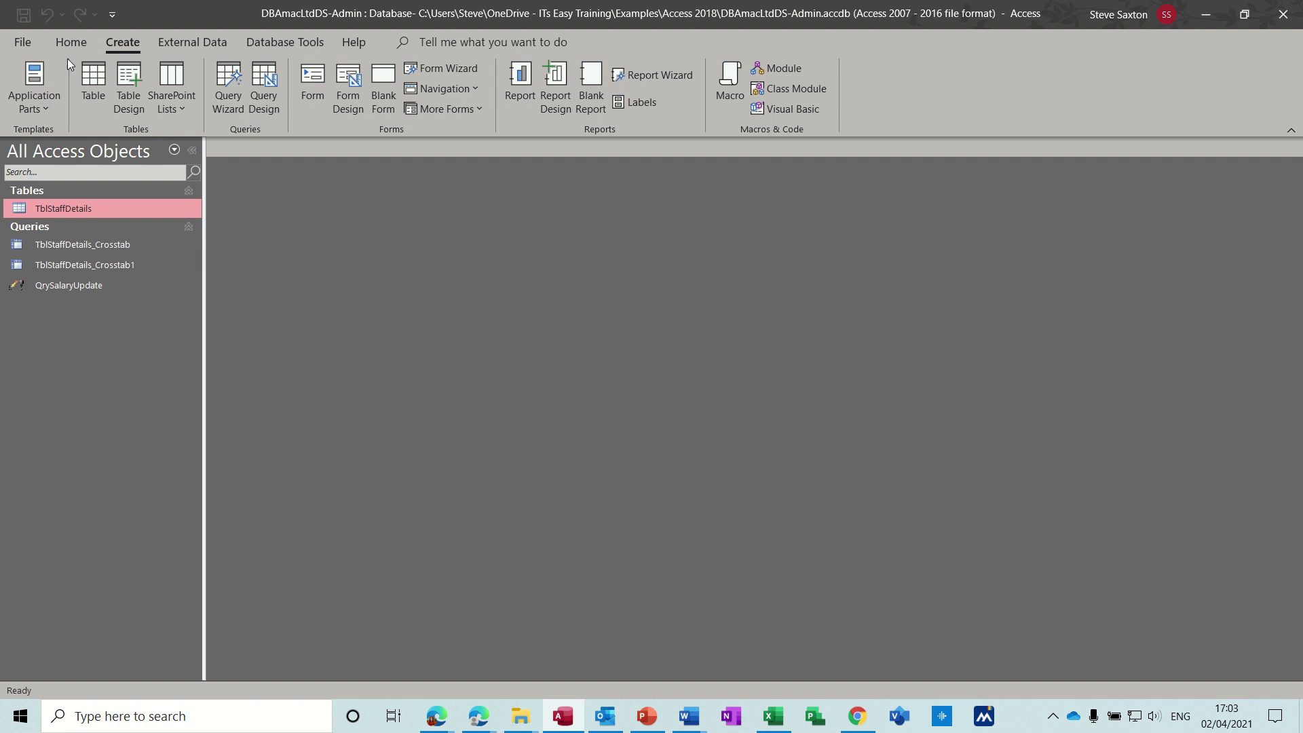
Reopen the CompanyRecords database and start a Crosstab Query Wizard on TblAddressDetails
{"action": "left_click", "coordinate": [23, 43]}
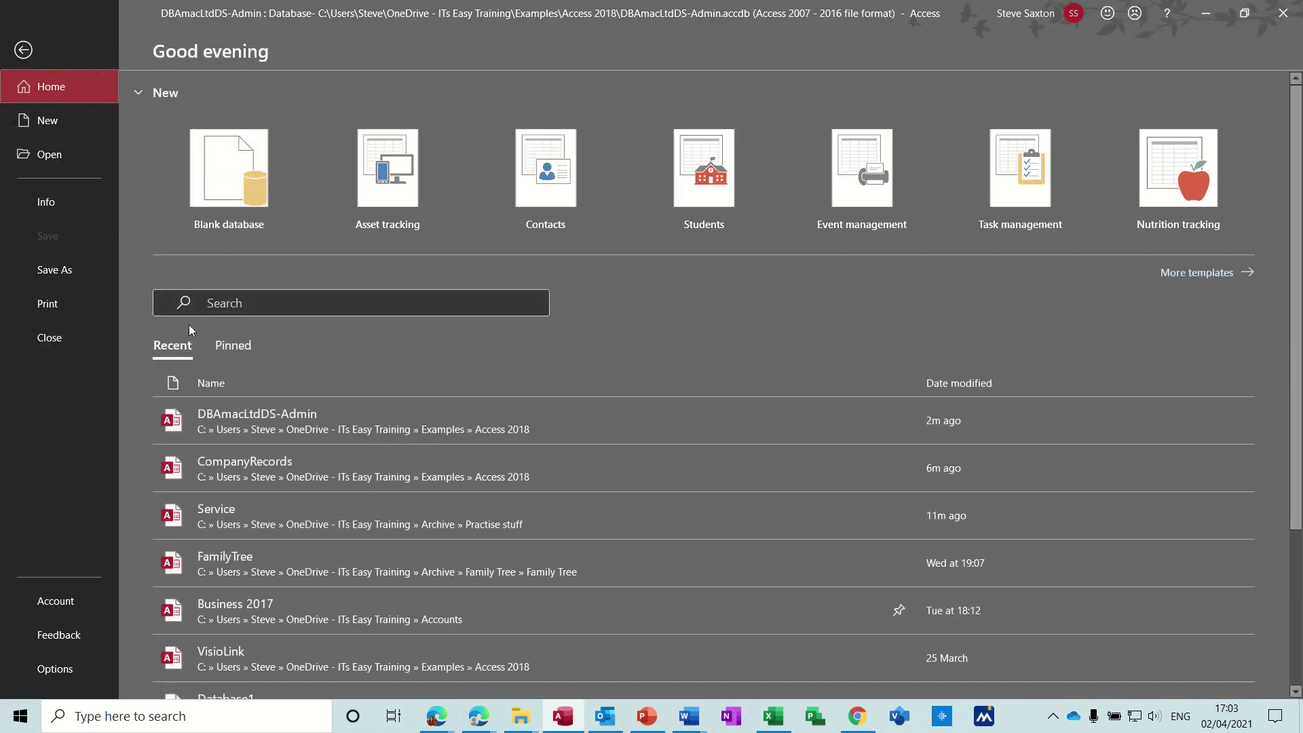
{"action": "left_click", "coordinate": [235, 462]}
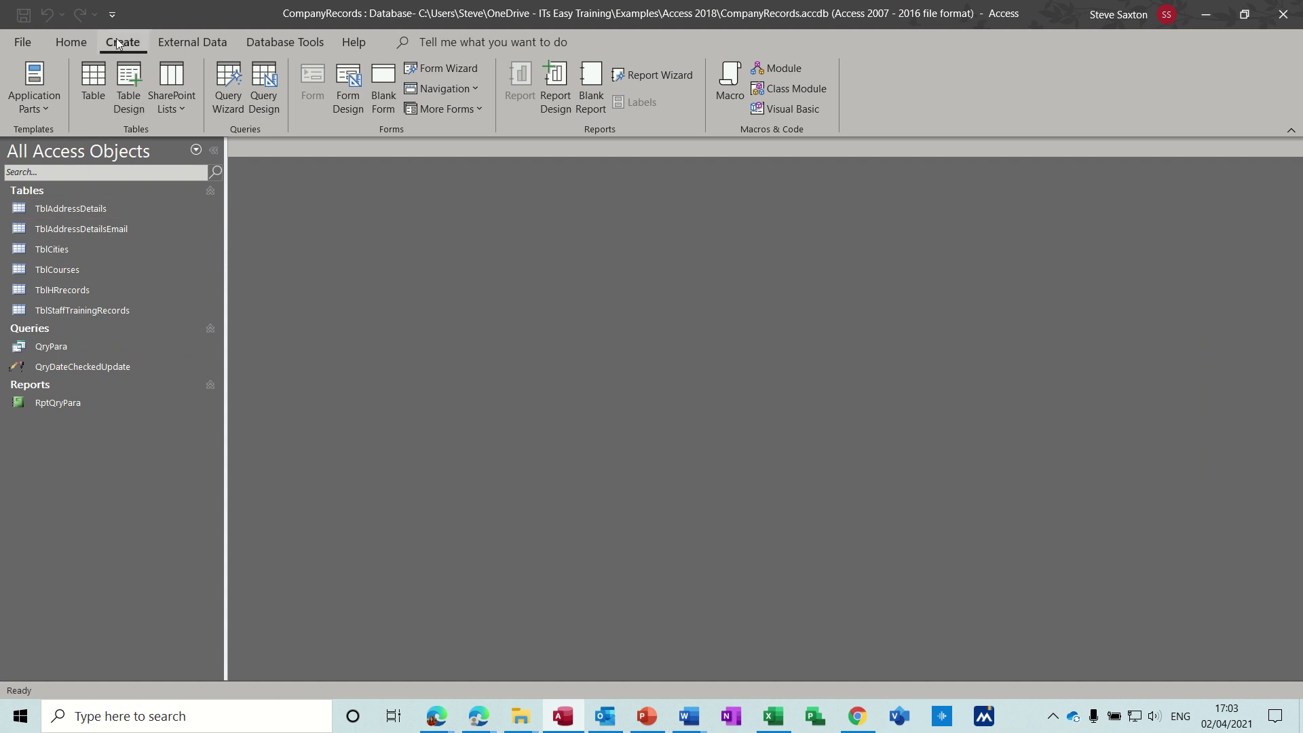
{"action": "left_click", "coordinate": [225, 83]}
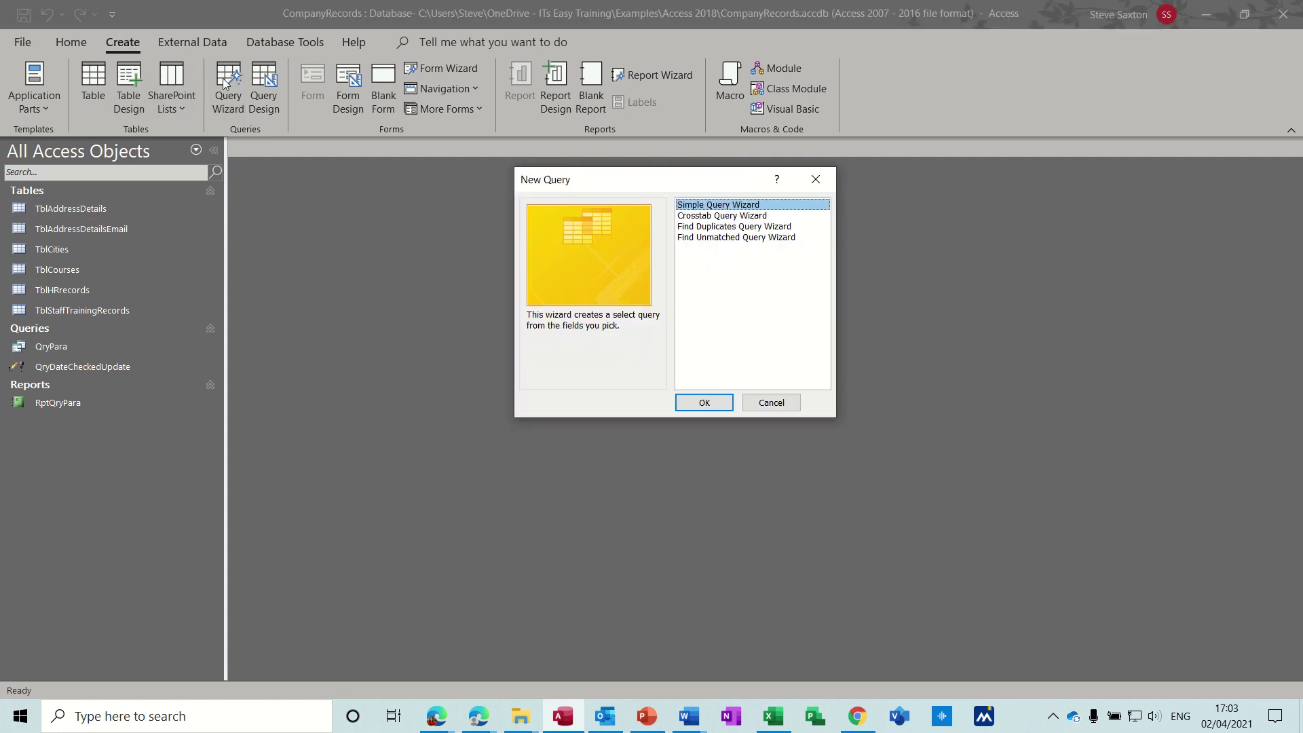
{"action": "left_click", "coordinate": [721, 216]}
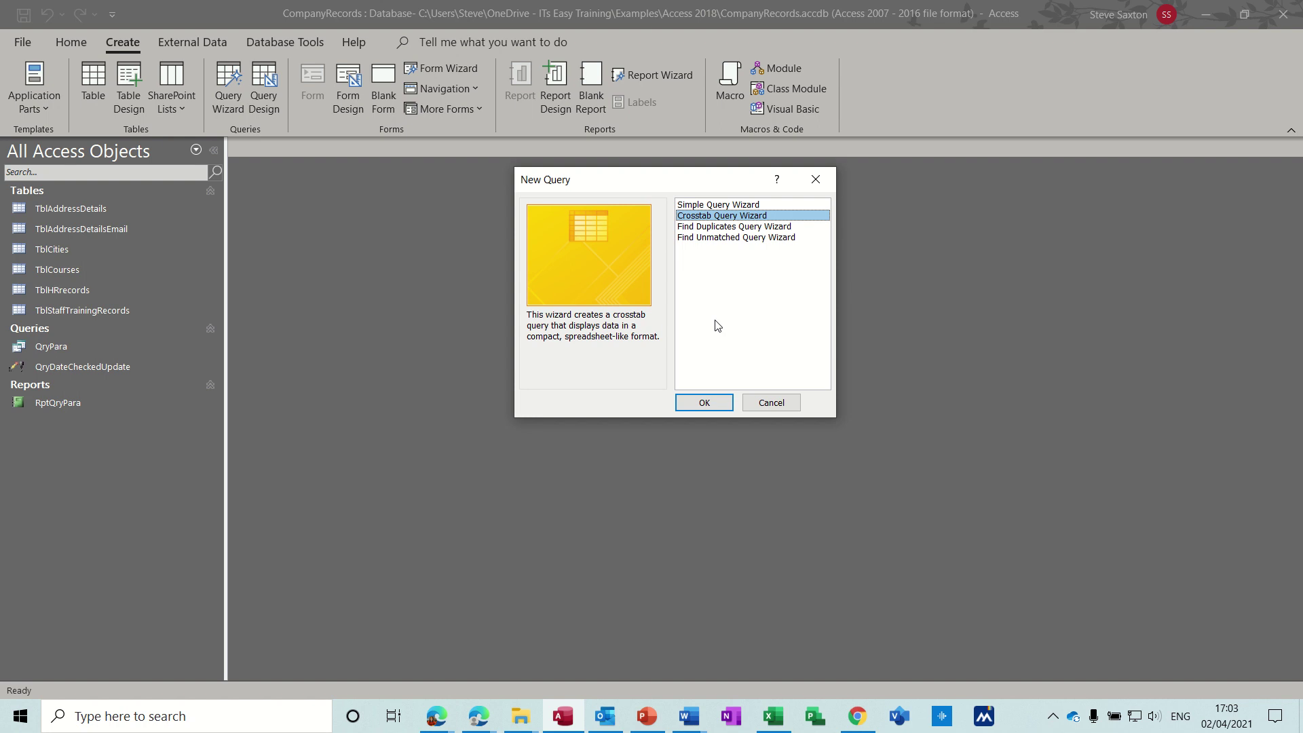
{"action": "left_click", "coordinate": [704, 403]}
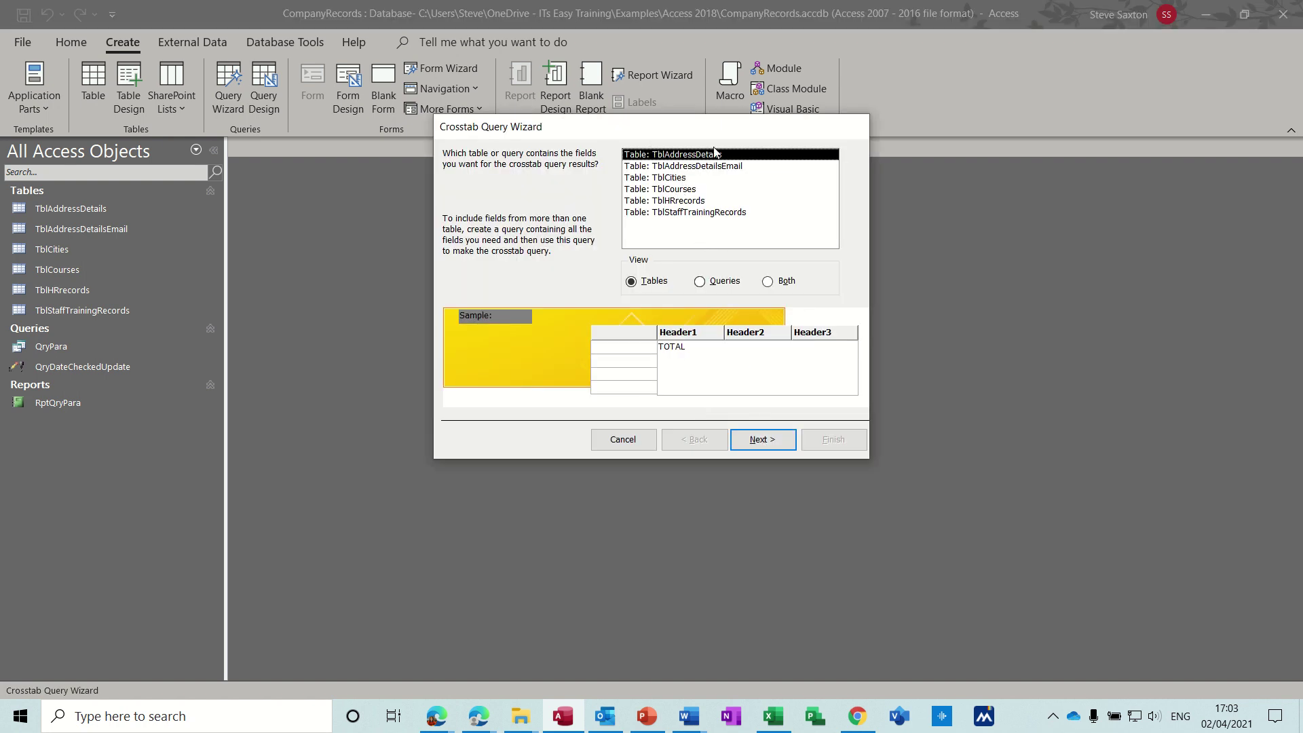
{"action": "left_click", "coordinate": [758, 439]}
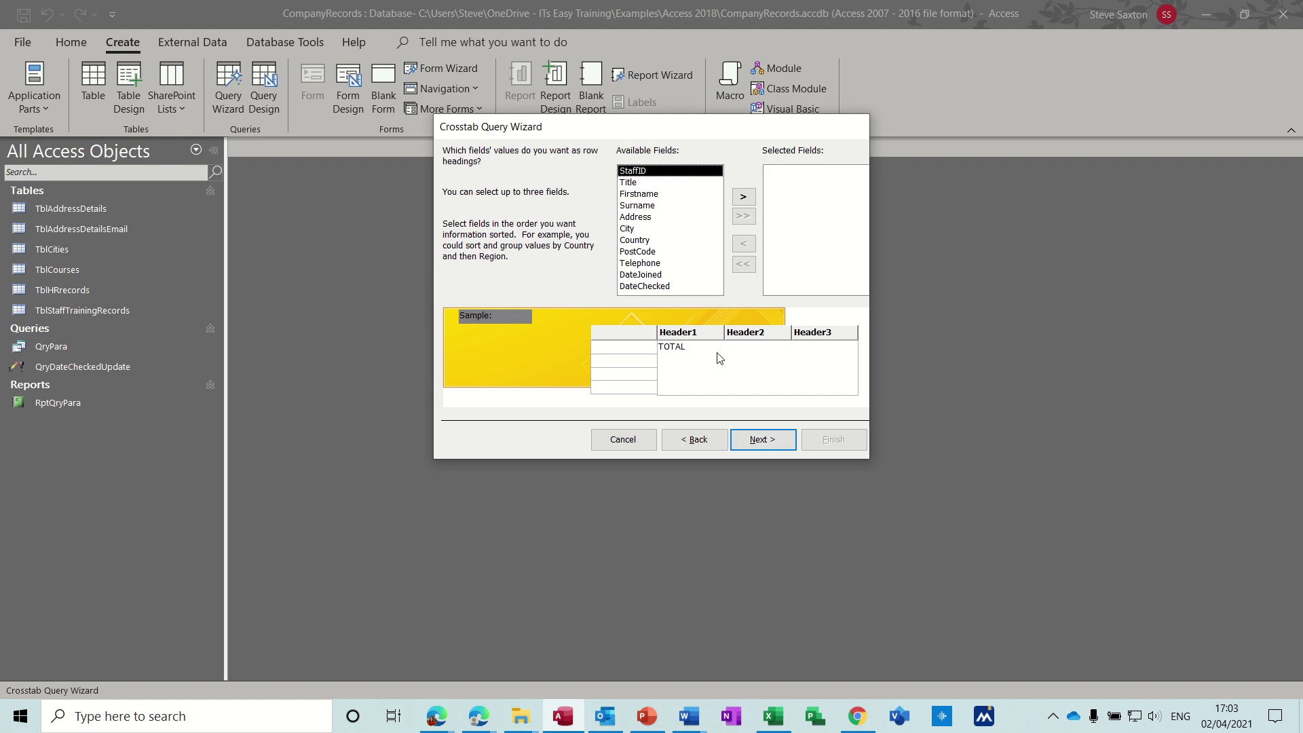
Set City rows, Surname columns and Count of StaffID, then finish as TblAddressDetails_Crosstab
{"action": "double_click", "coordinate": [631, 228]}
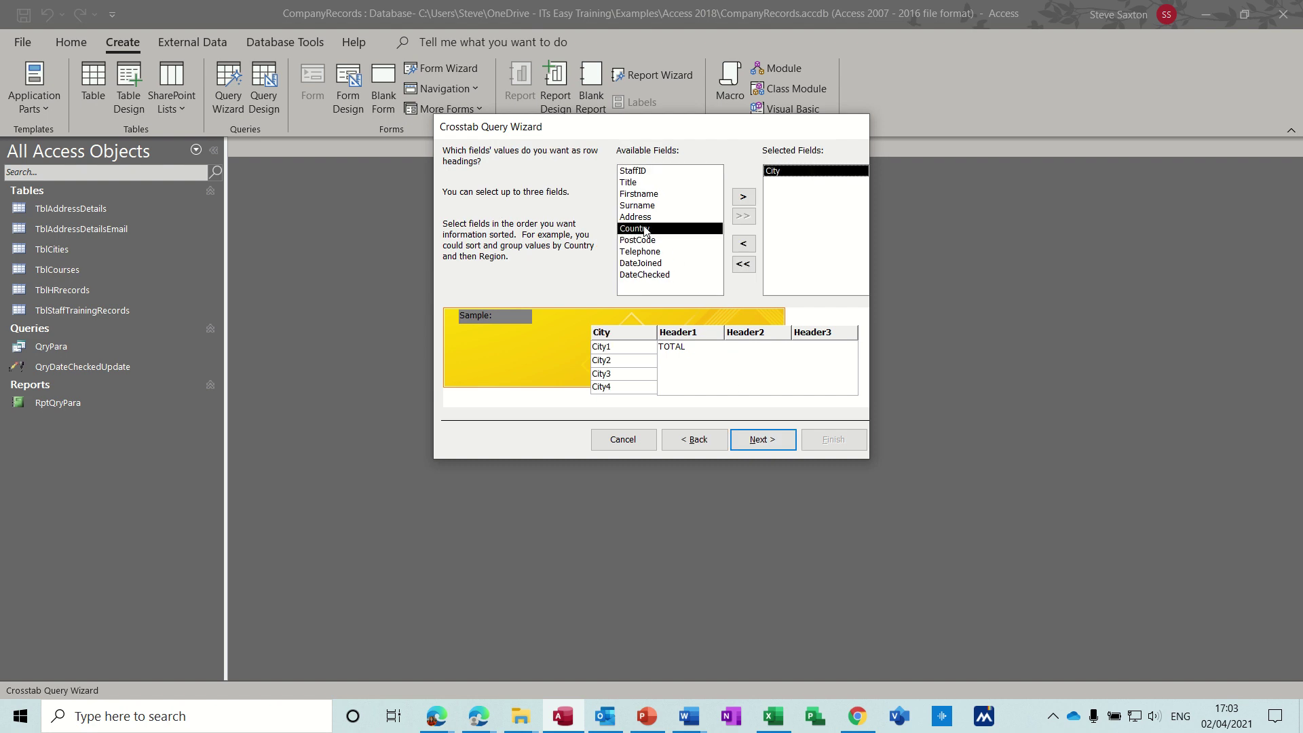
{"action": "left_click", "coordinate": [757, 441]}
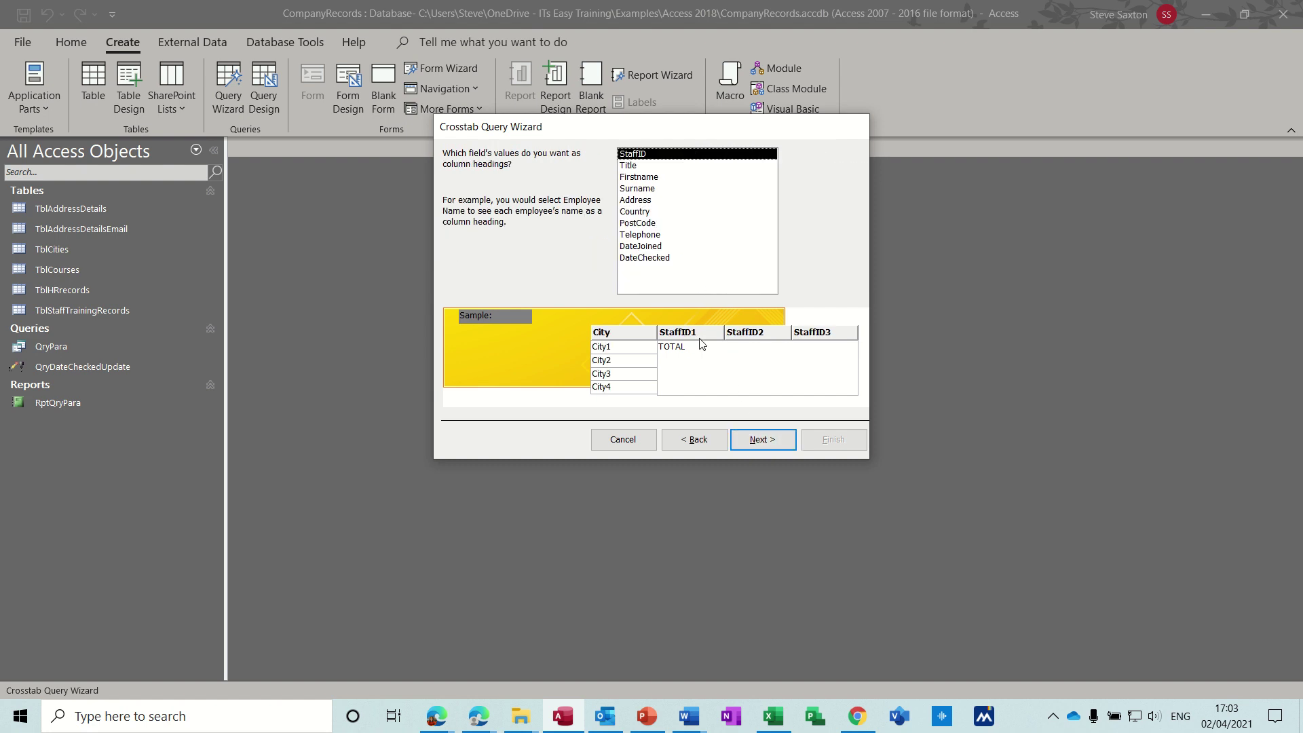
{"action": "double_click", "coordinate": [649, 190]}
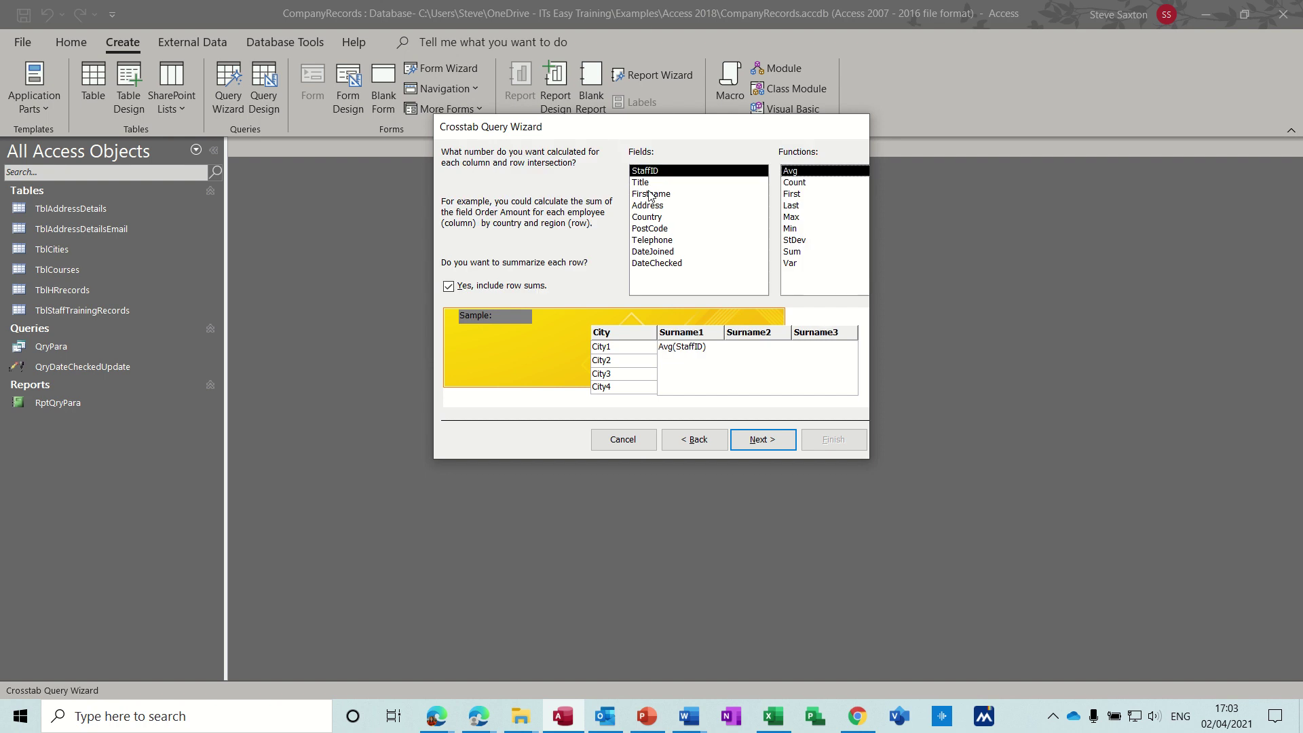
{"action": "left_click", "coordinate": [699, 440]}
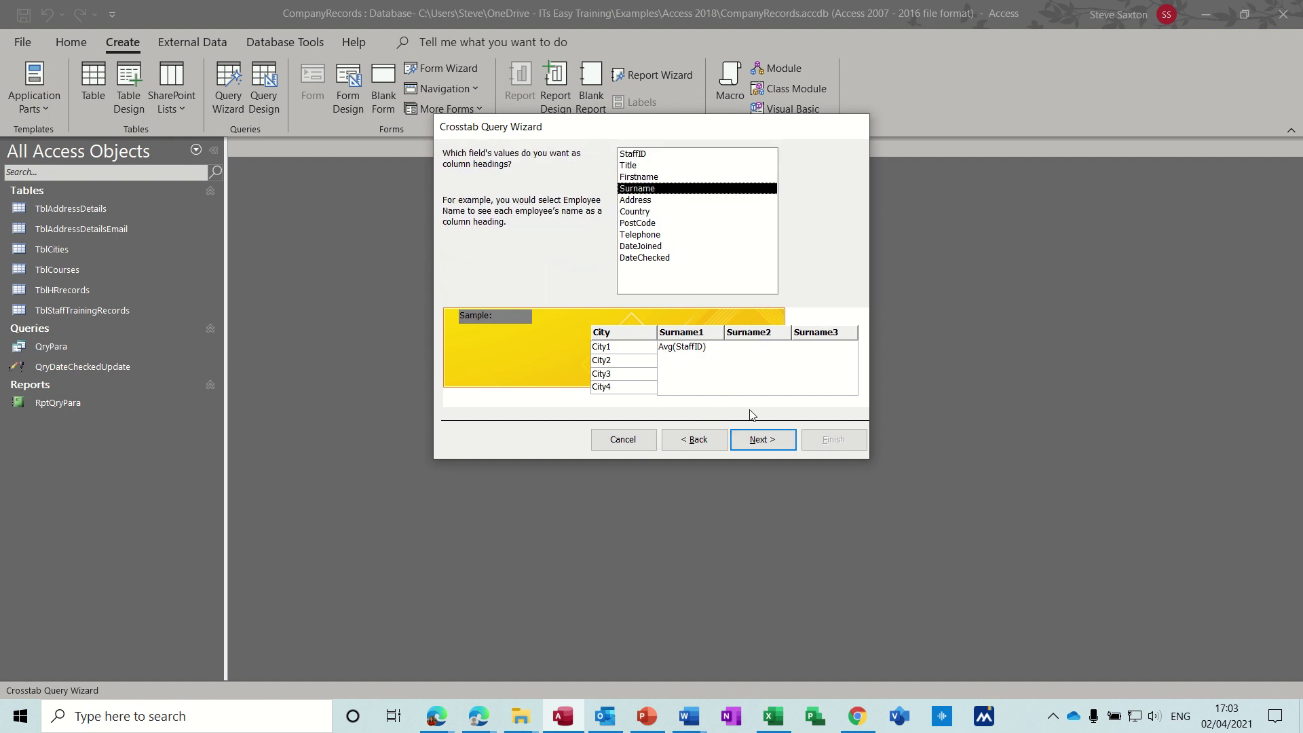
{"action": "left_click", "coordinate": [762, 439]}
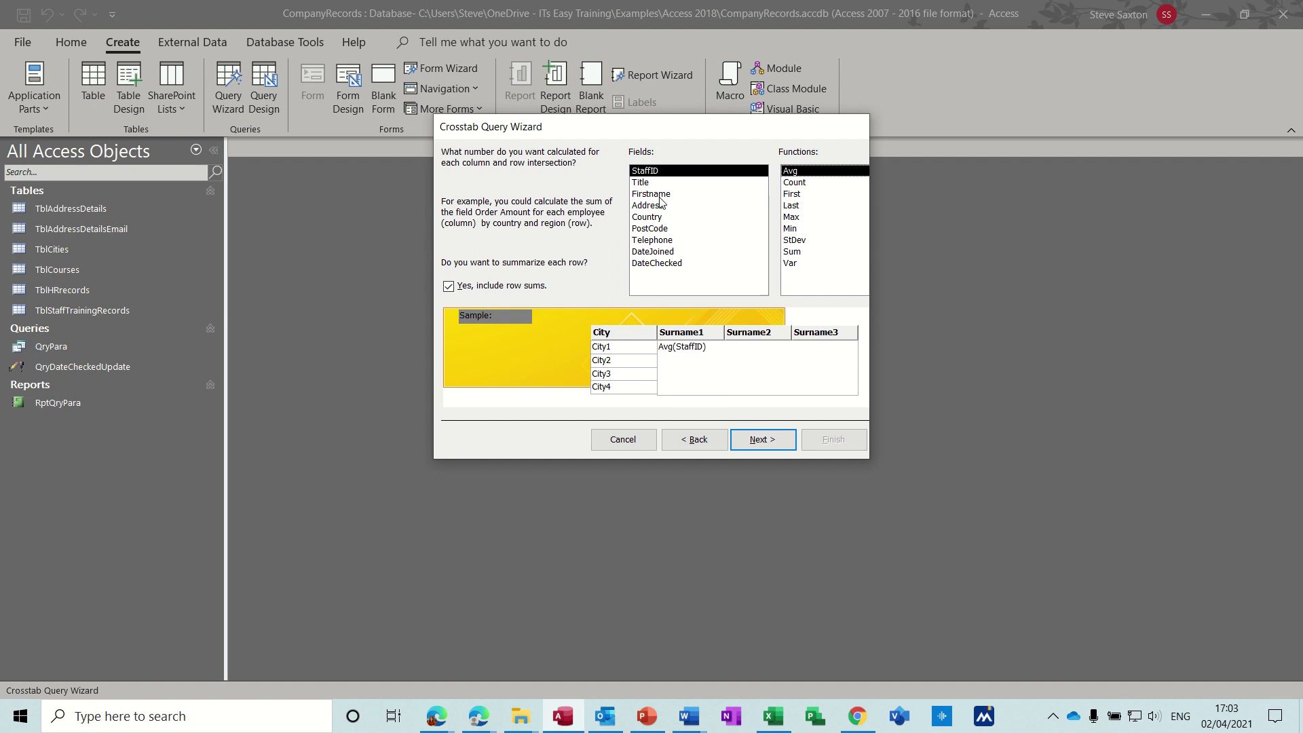
{"action": "left_click", "coordinate": [802, 183]}
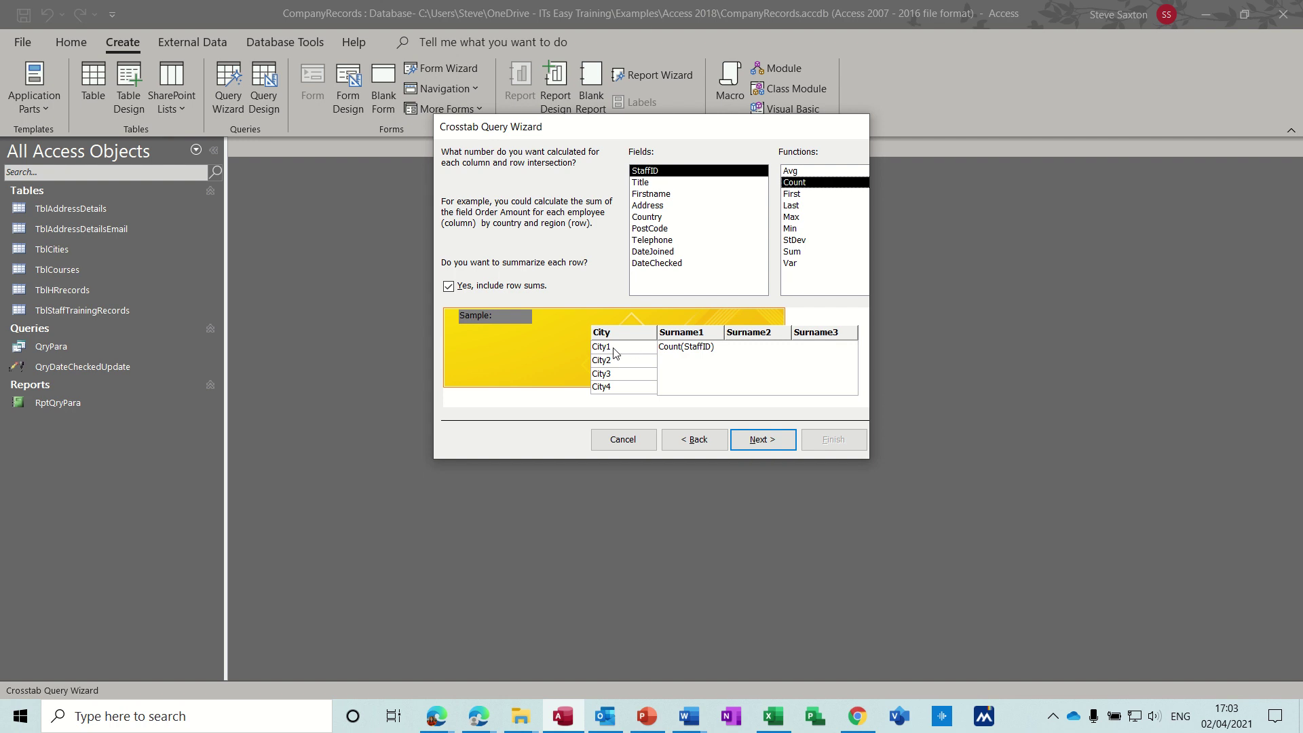
{"action": "left_click", "coordinate": [758, 440]}
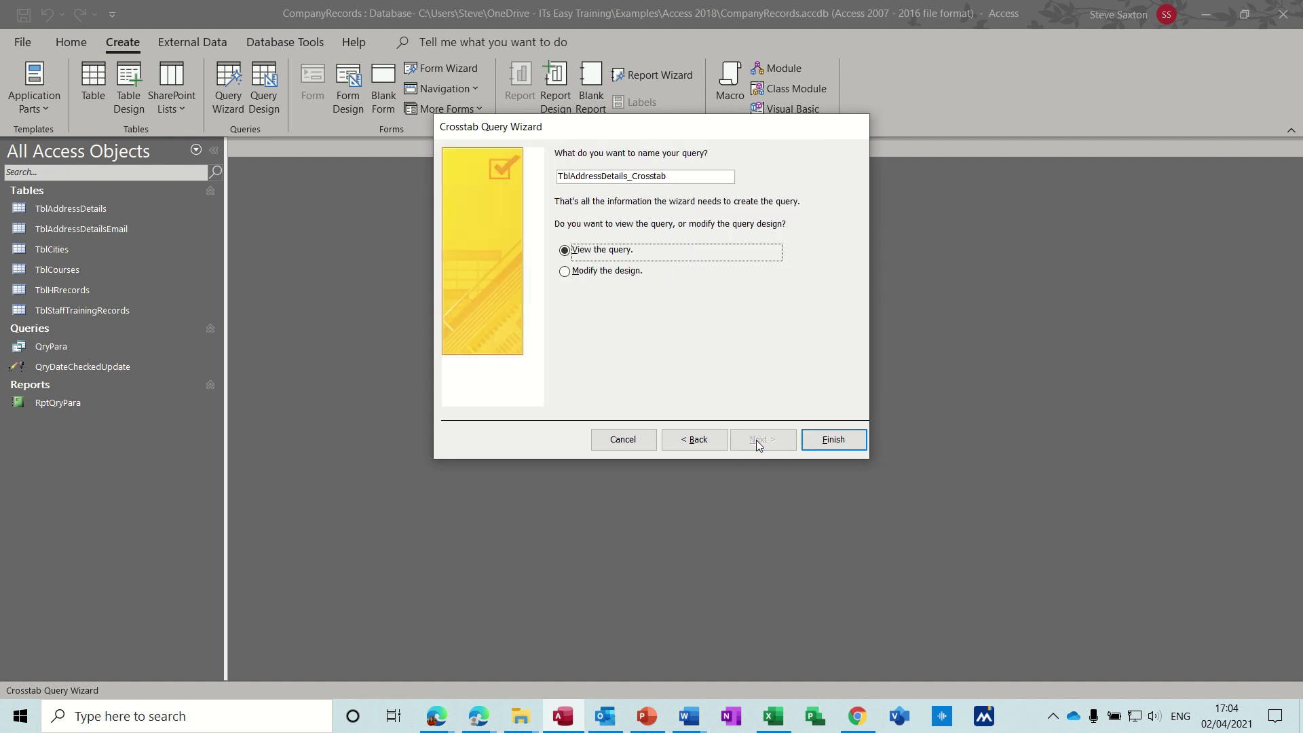
{"action": "left_click", "coordinate": [824, 442]}
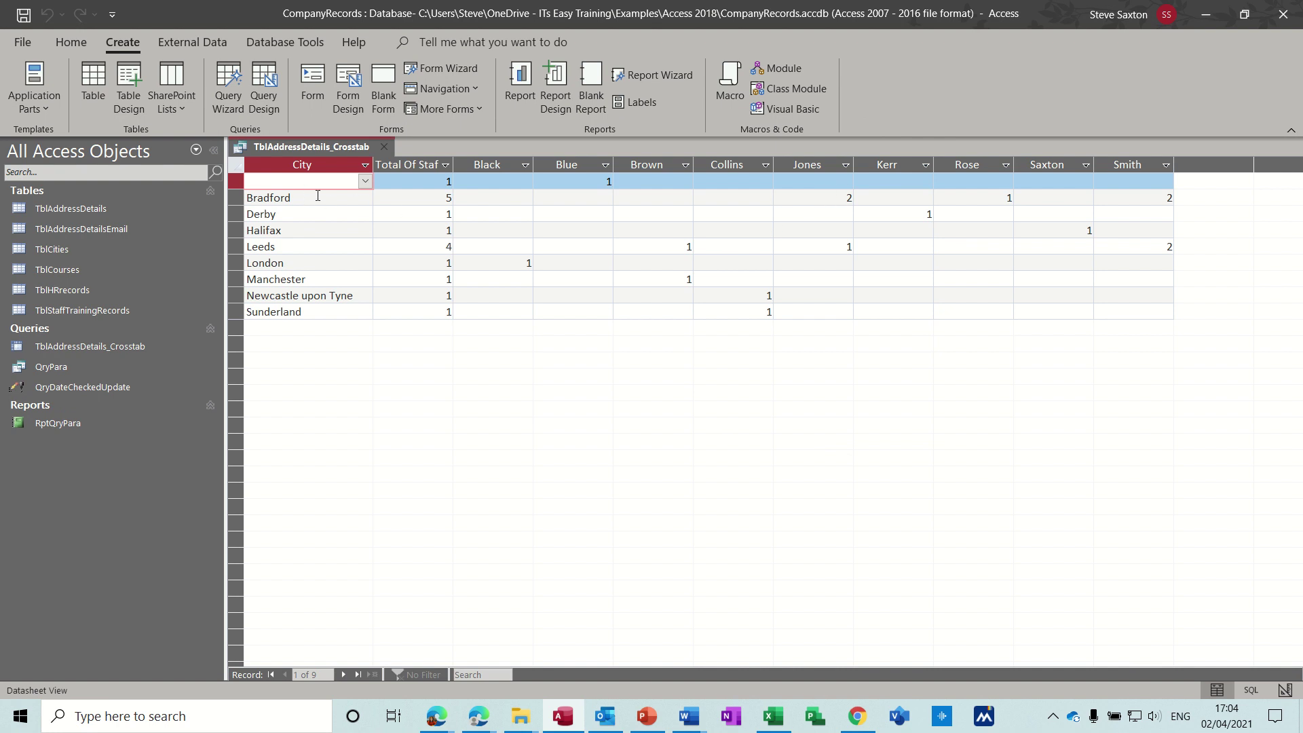
Close the first crosstab and start a new Crosstab Query Wizard on TblAddressDetails
{"action": "left_click", "coordinate": [384, 148]}
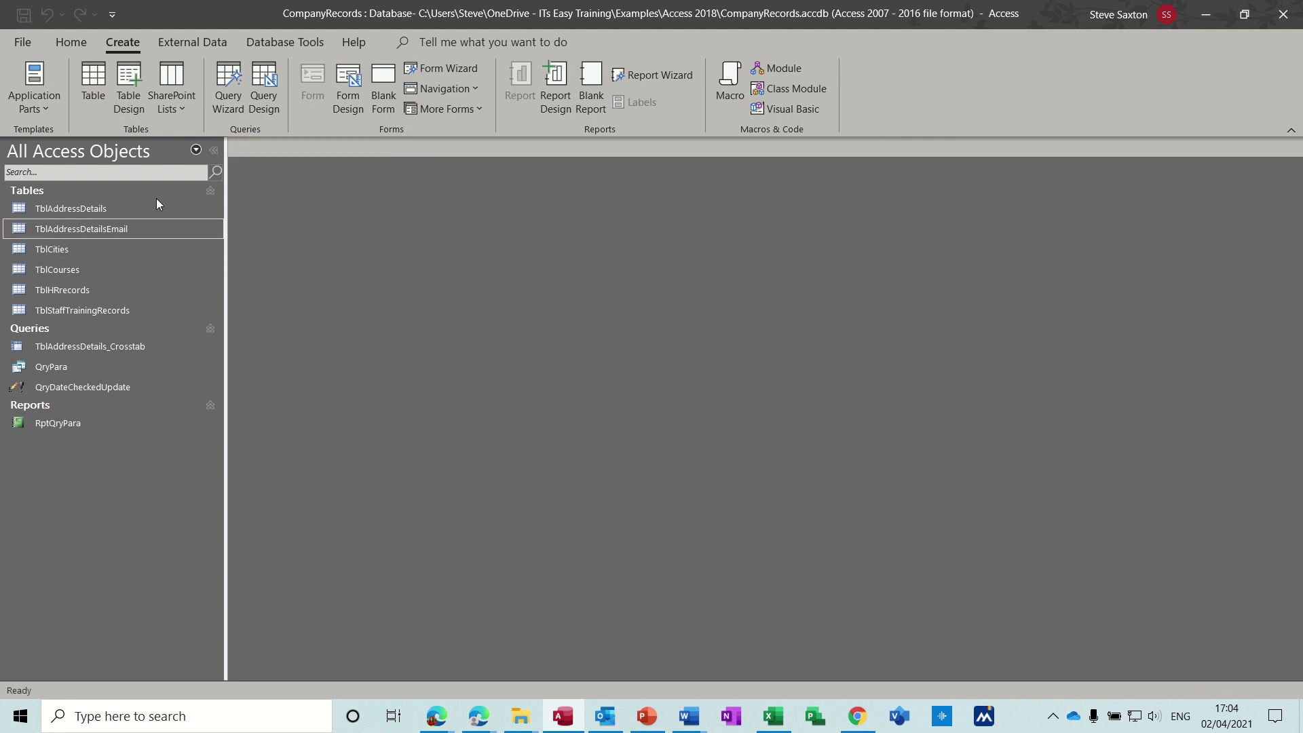
{"action": "left_click", "coordinate": [219, 87]}
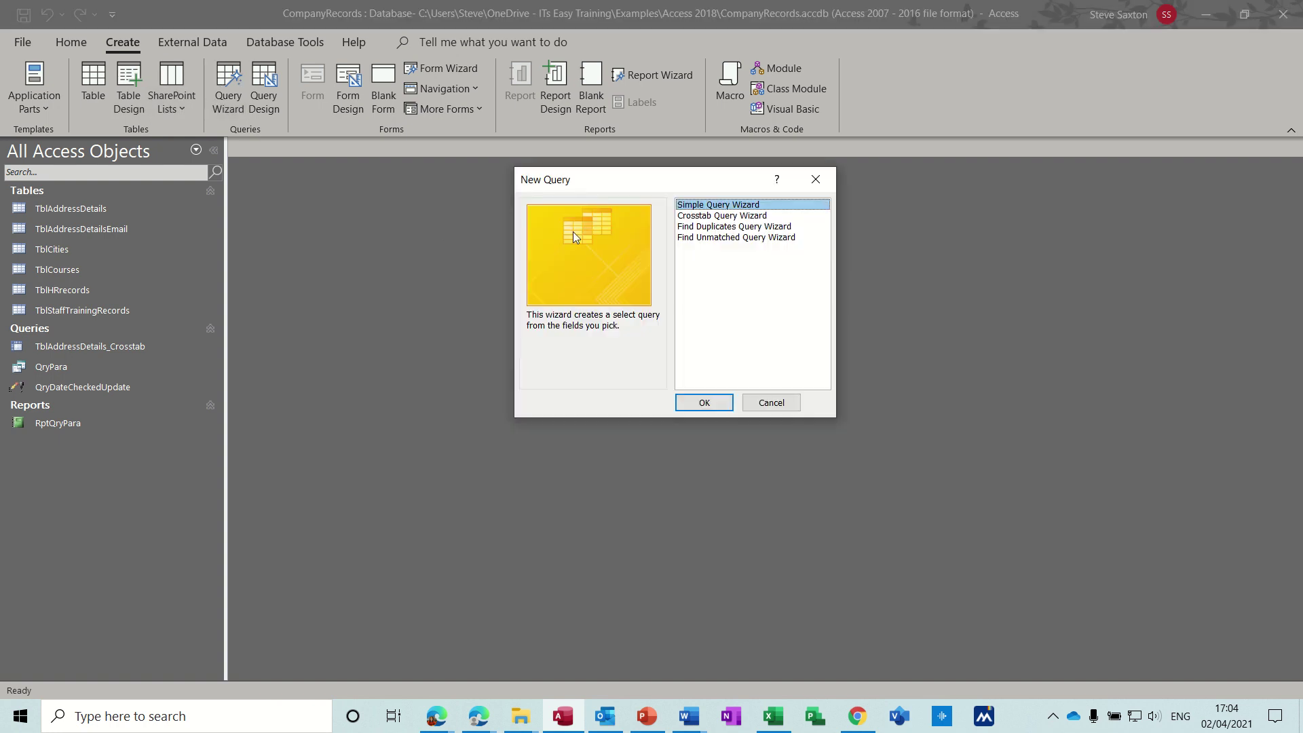
{"action": "left_click", "coordinate": [709, 216]}
{"action": "left_click", "coordinate": [702, 402]}
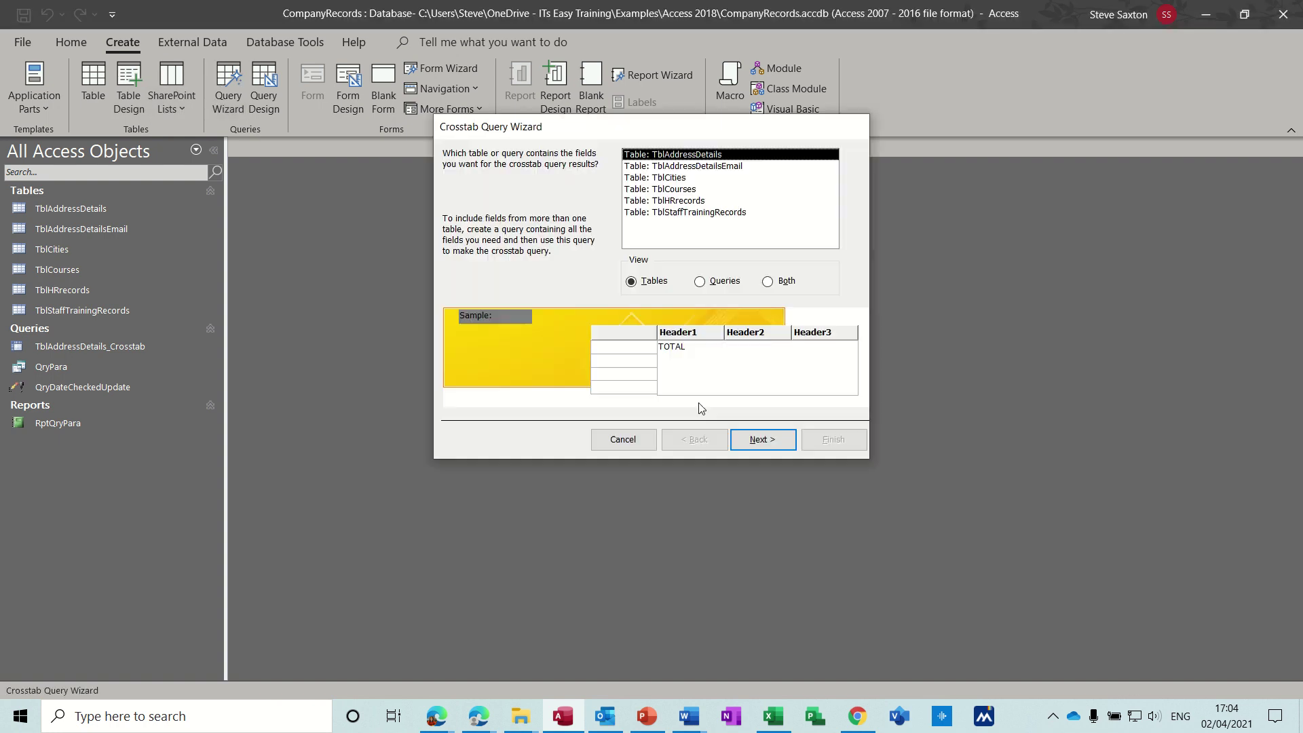
{"action": "left_click", "coordinate": [753, 443]}
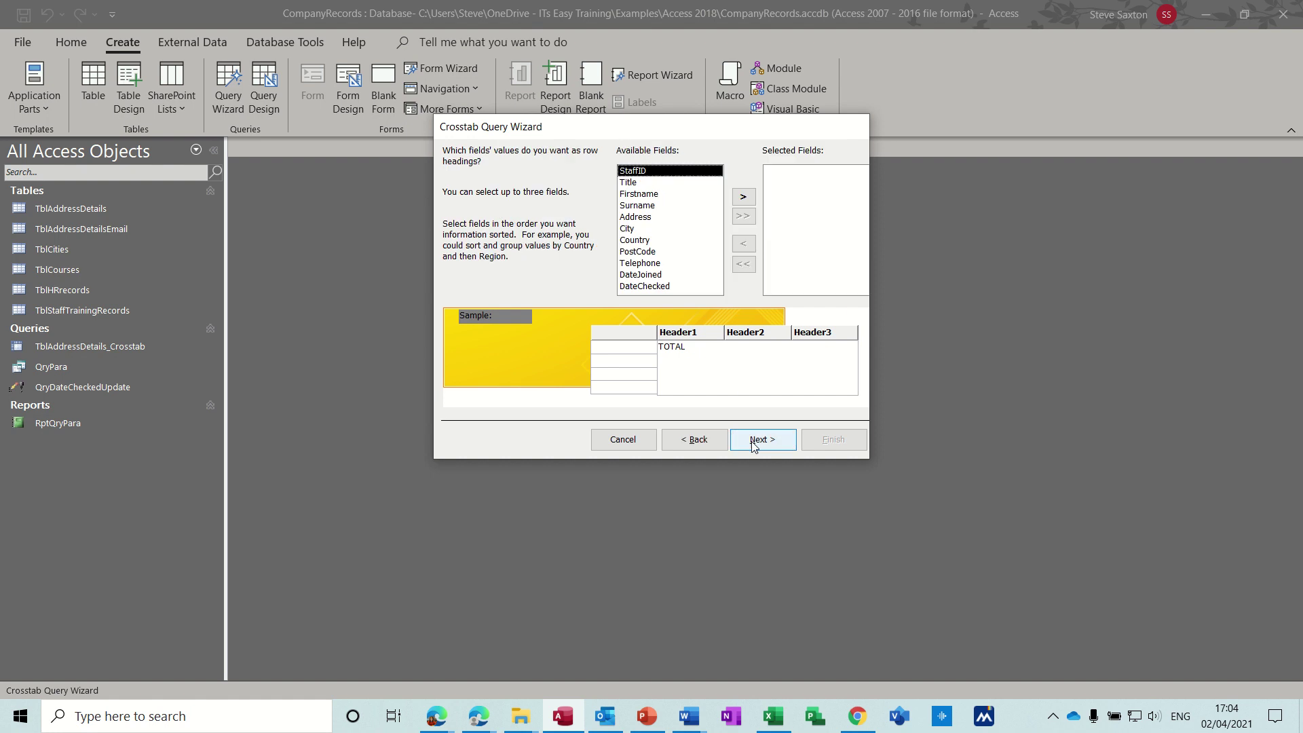
Set Surname rows, City columns and Count of StaffID, finishing as TblAddressDetails_Crosstab1
{"action": "double_click", "coordinate": [649, 206]}
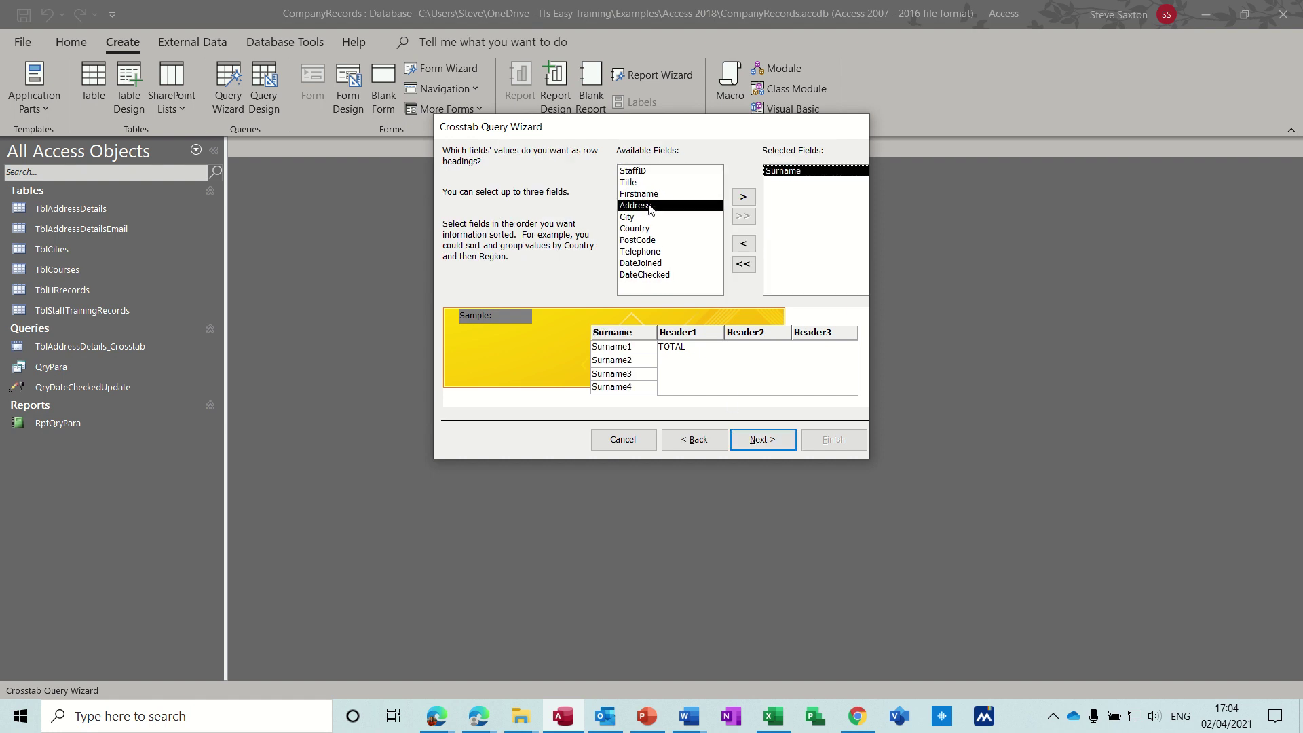
{"action": "left_click", "coordinate": [763, 443]}
{"action": "left_click", "coordinate": [644, 201]}
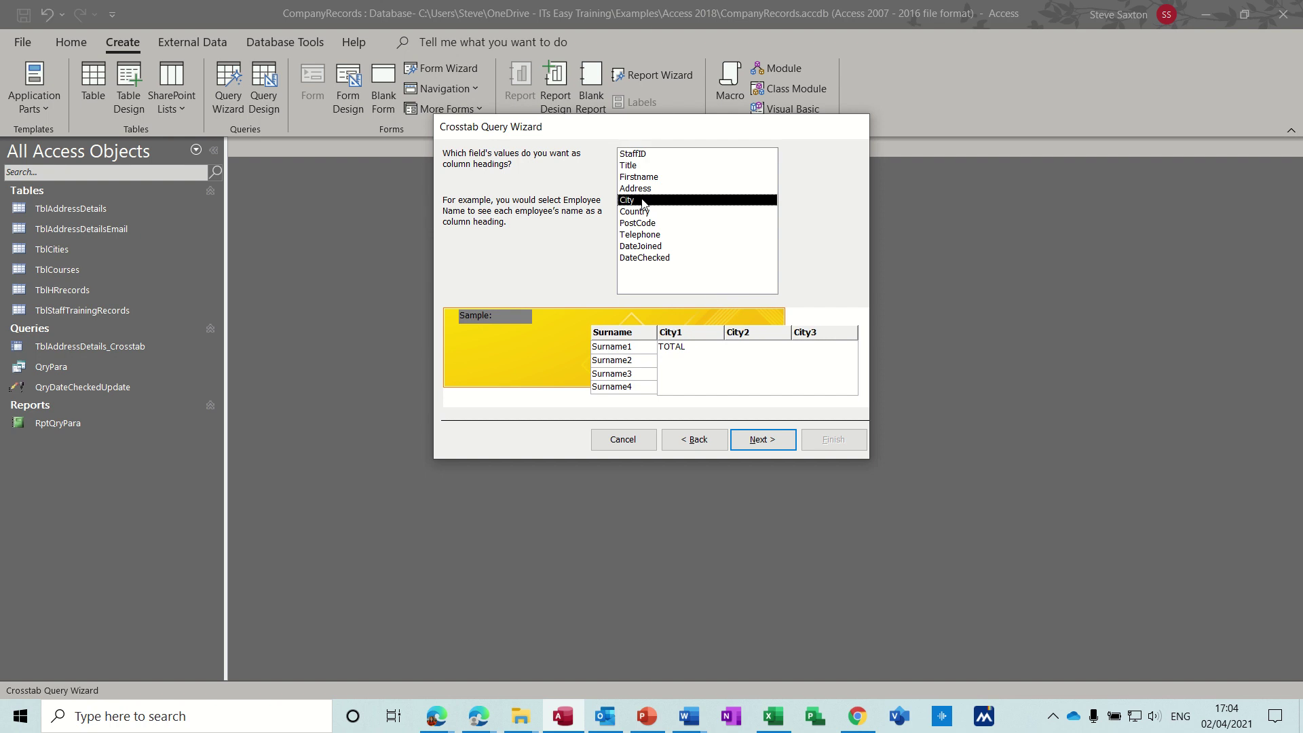
{"action": "left_click", "coordinate": [761, 441]}
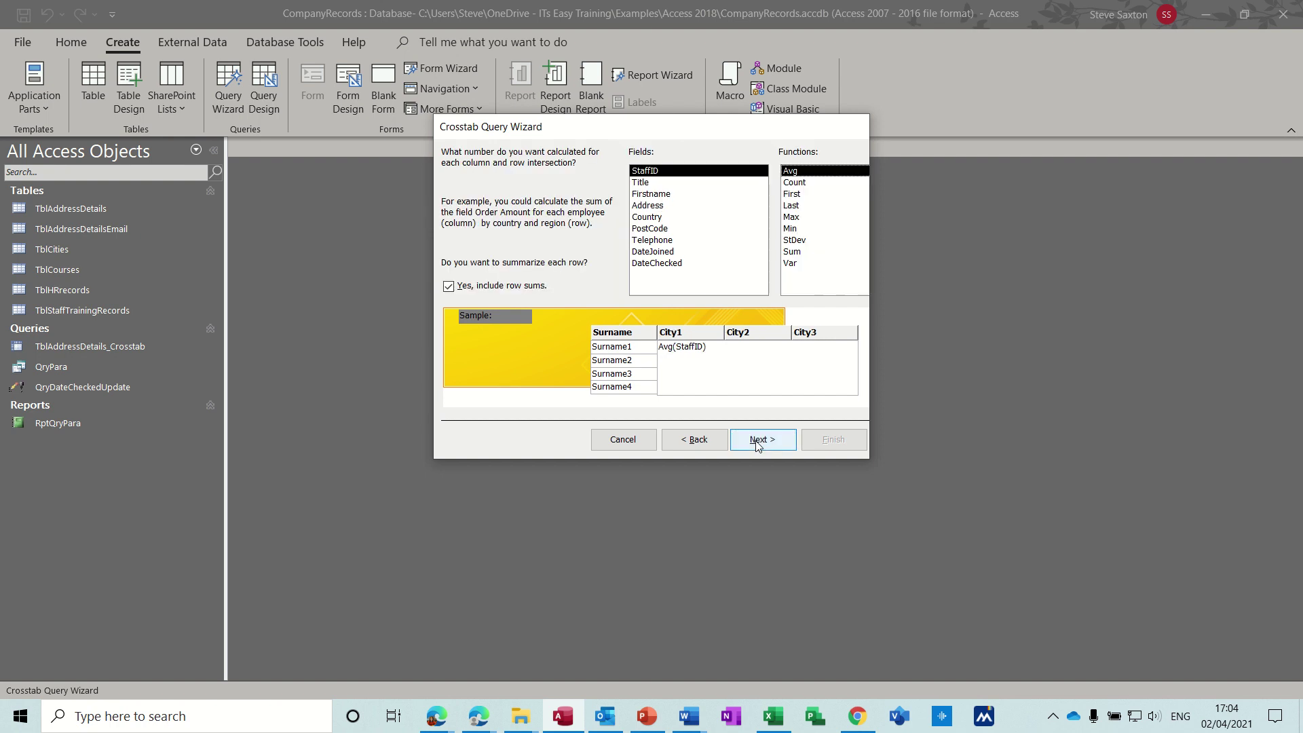
{"action": "left_click", "coordinate": [803, 183]}
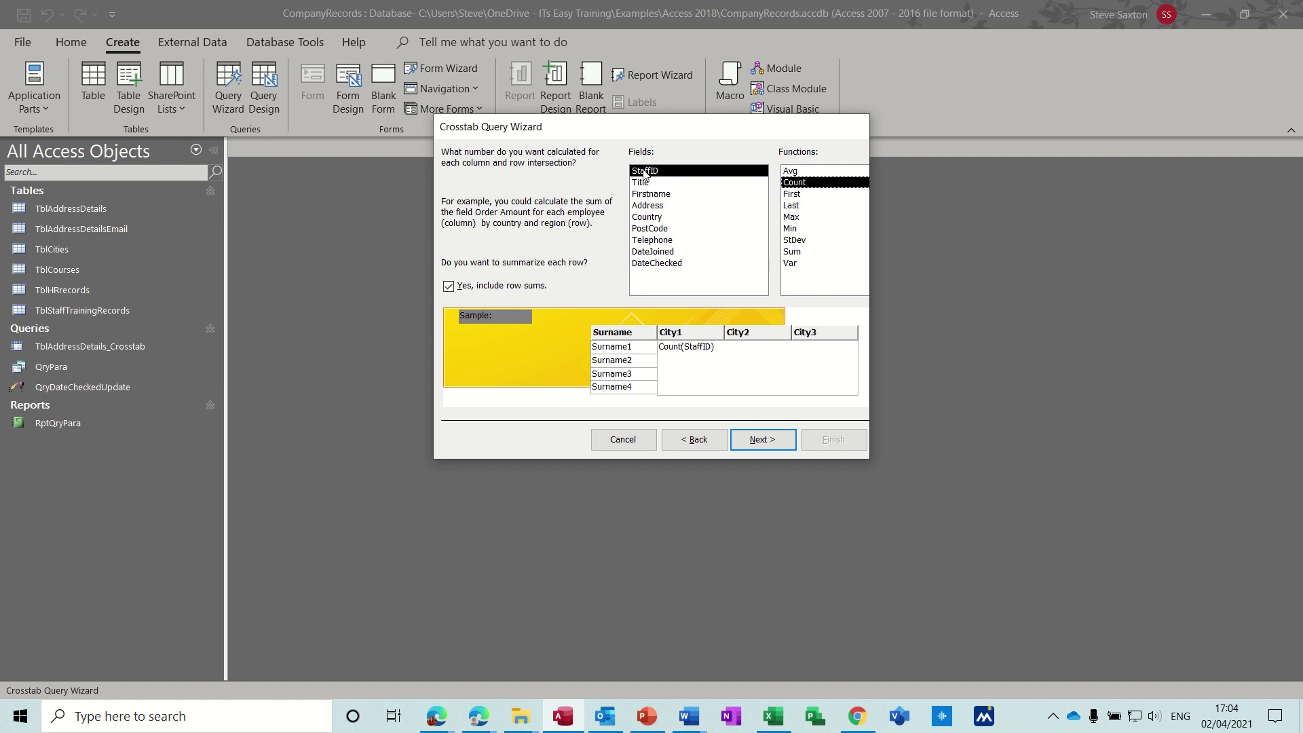
{"action": "left_click", "coordinate": [764, 441]}
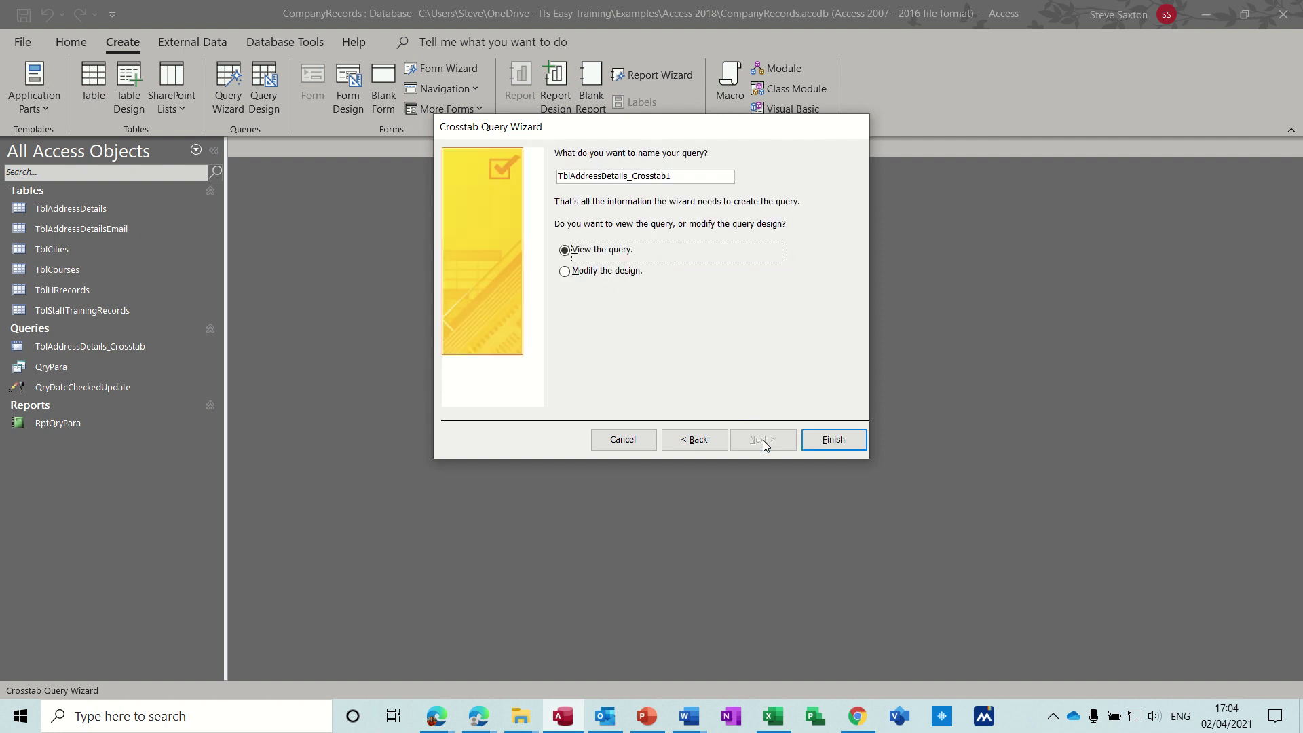
{"action": "left_click", "coordinate": [833, 441]}
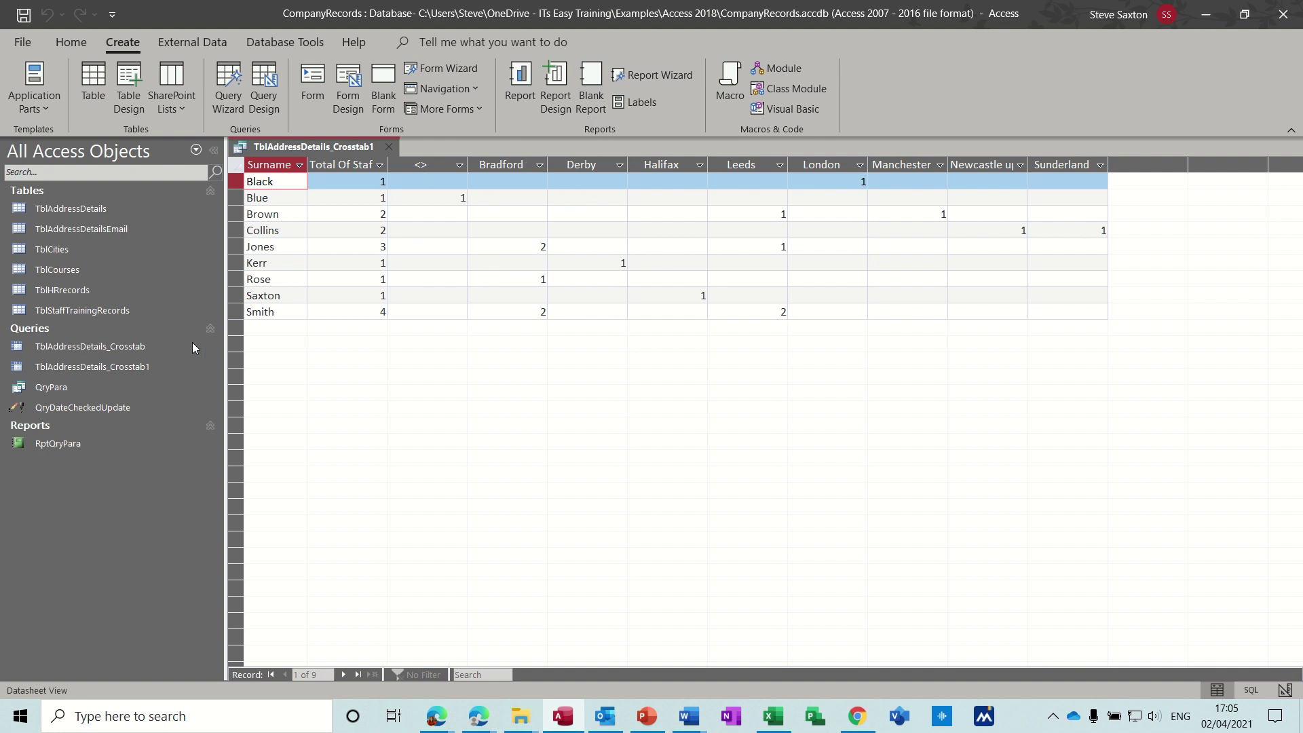
Reopen TblAddressDetails_Crosstab and switch between it and TblAddressDetails_Crosstab1 to compare them
{"action": "left_click", "coordinate": [140, 366]}
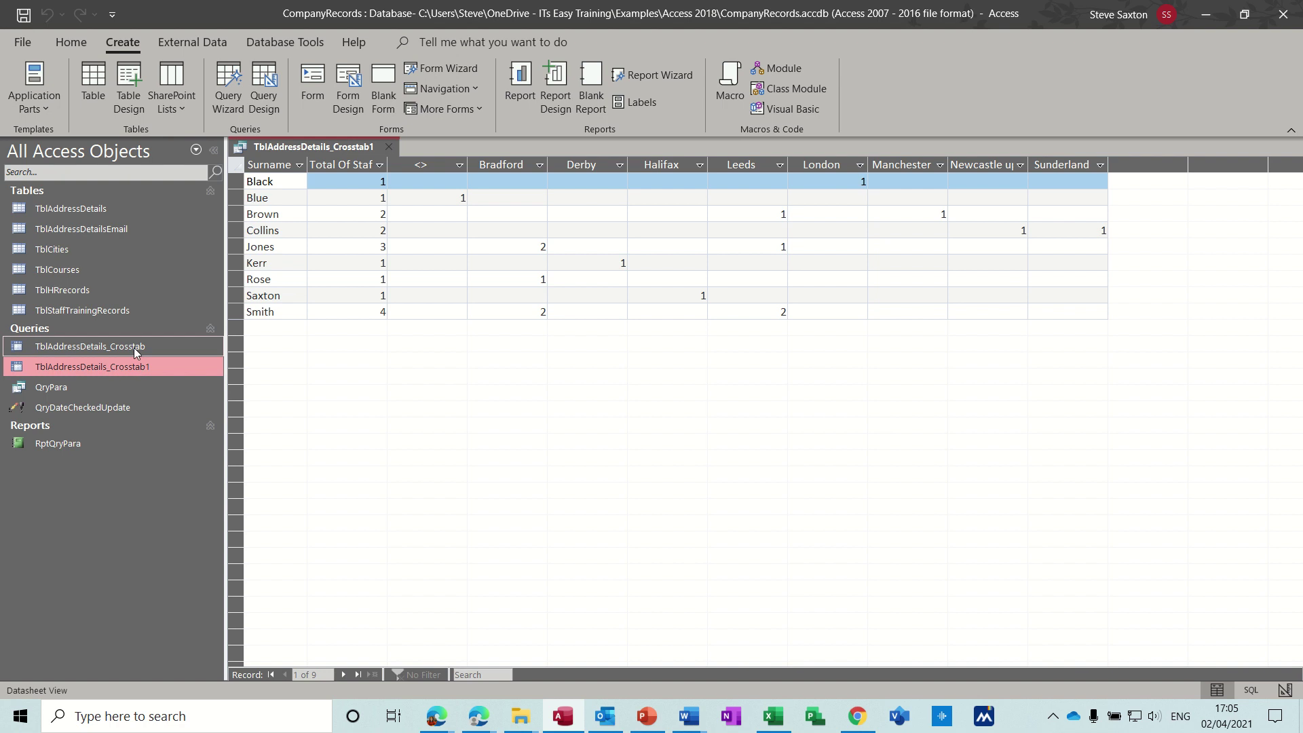
{"action": "double_click", "coordinate": [133, 347]}
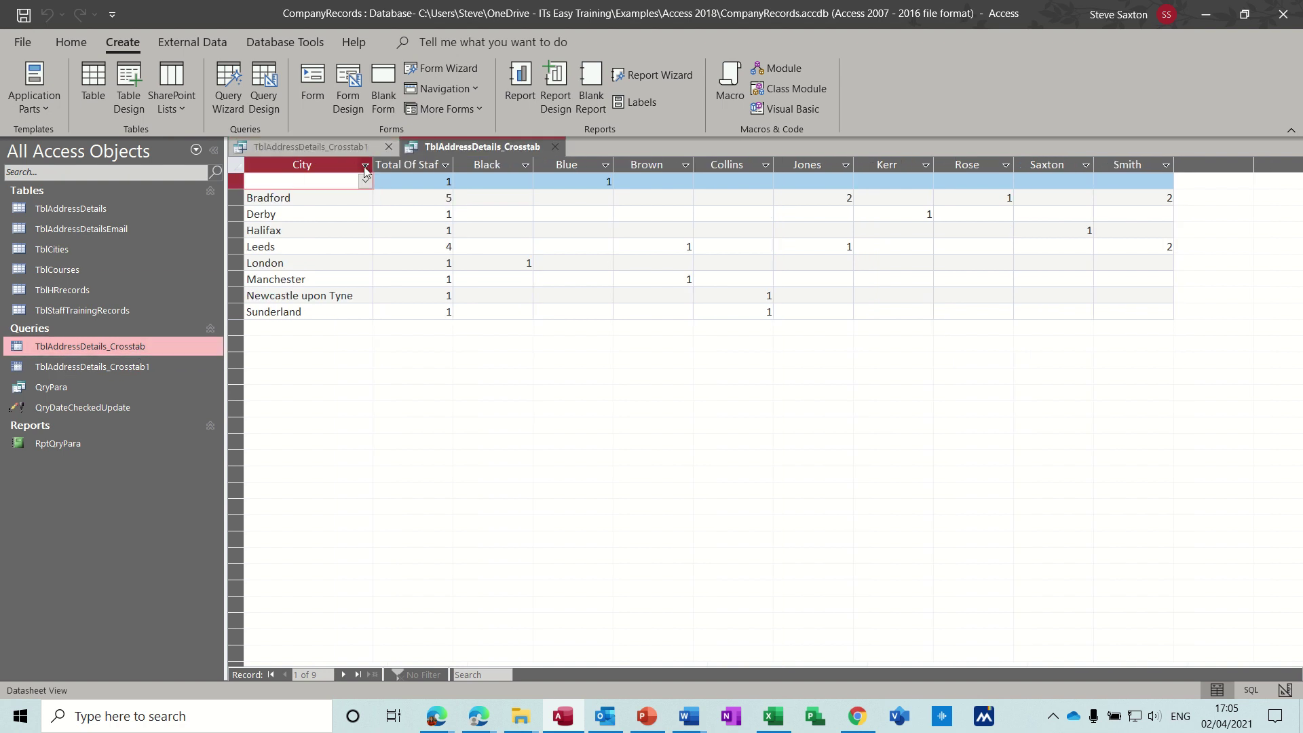
{"action": "left_click", "coordinate": [316, 148]}
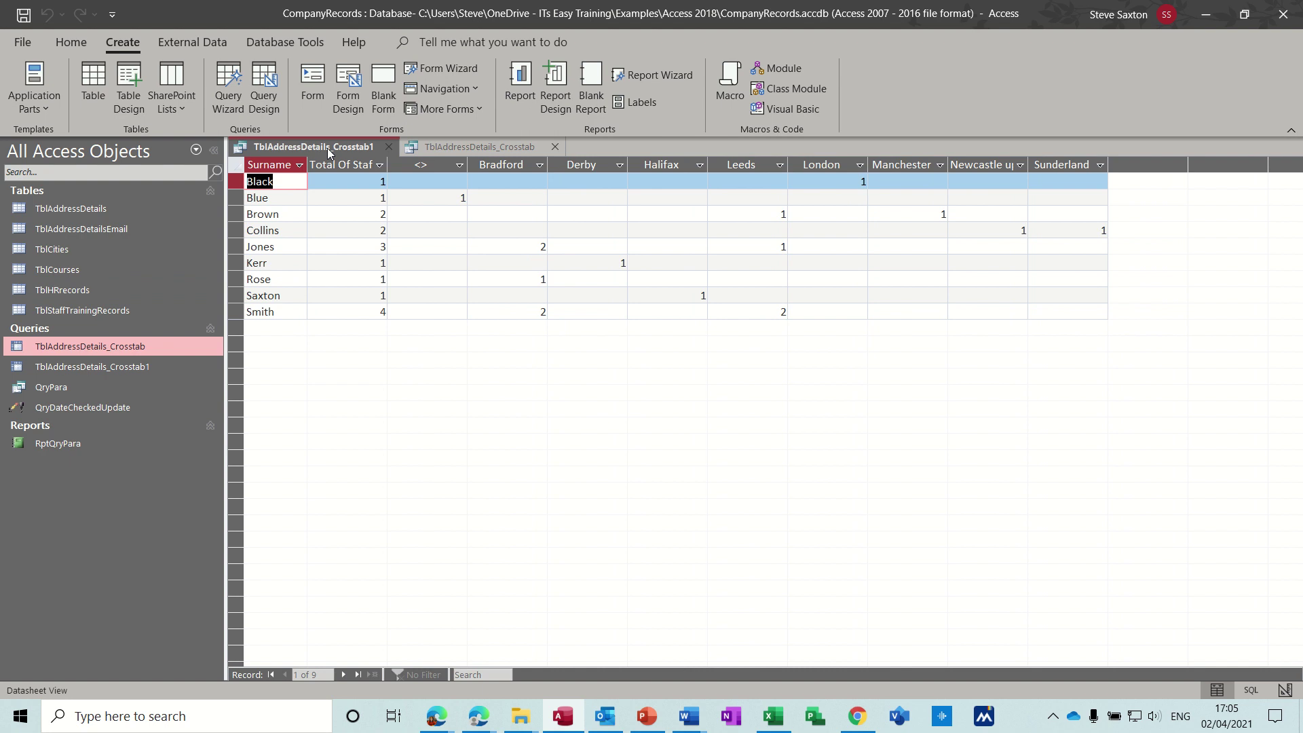
{"action": "left_click", "coordinate": [450, 147]}
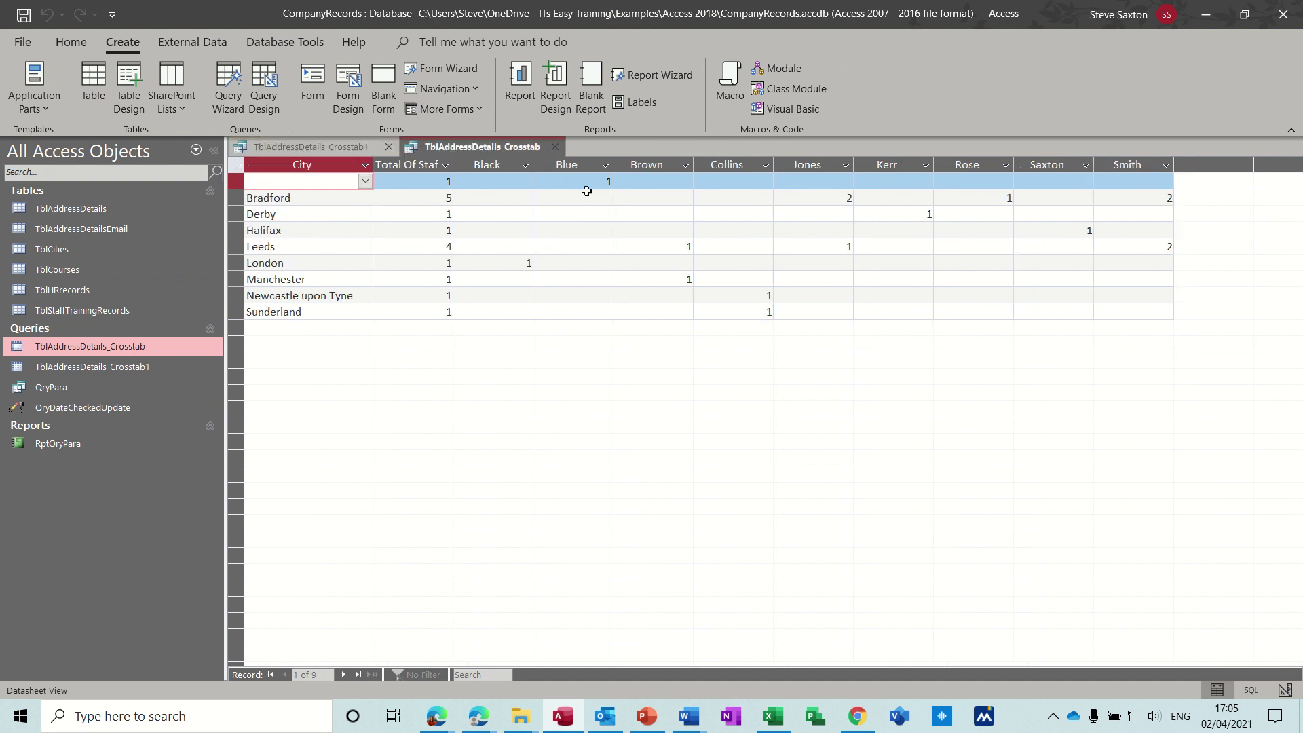
{"action": "left_click", "coordinate": [308, 148]}
{"action": "left_click", "coordinate": [474, 144]}
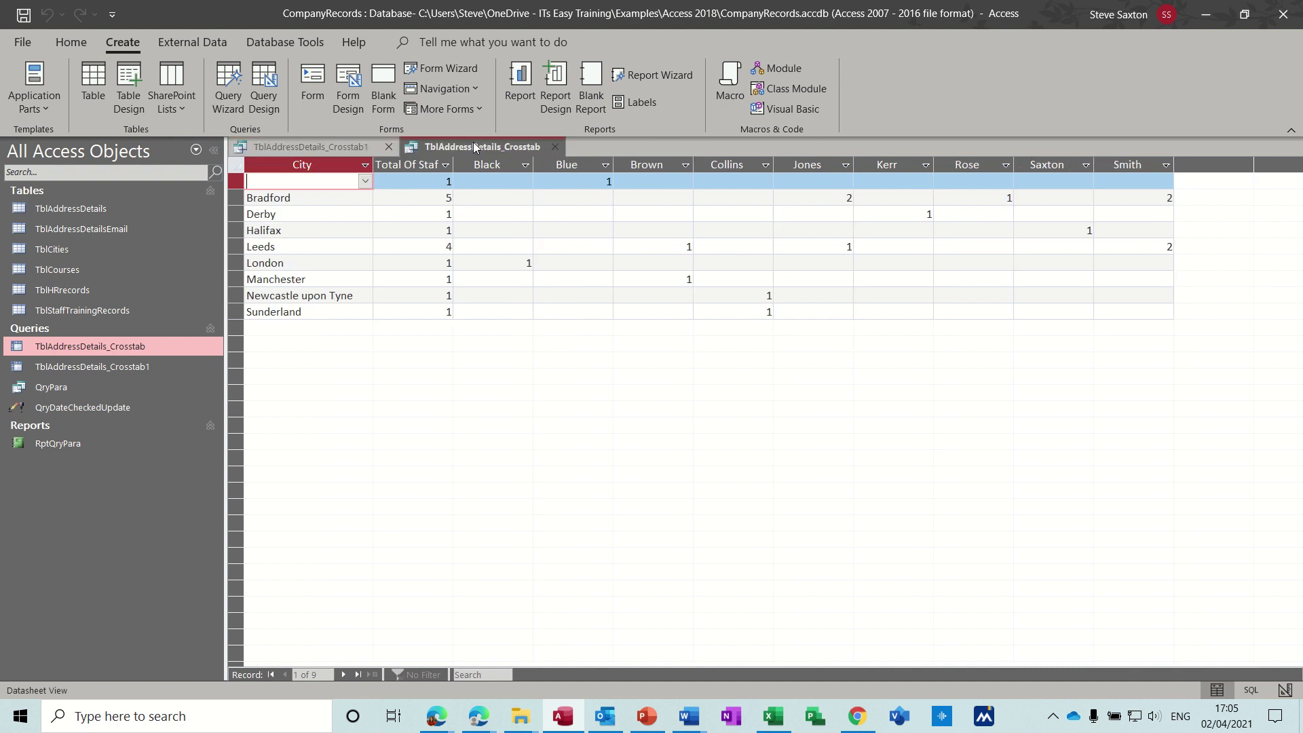